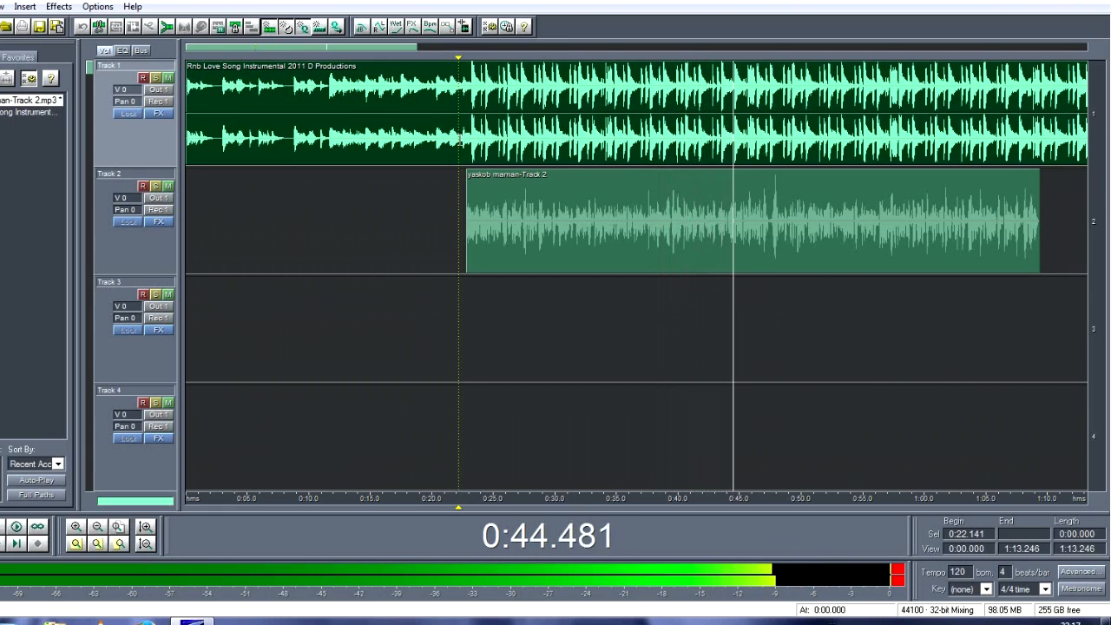
Step: Stop playback, open the Track 2 clip in the waveform editor and select its entire waveform
key("space")
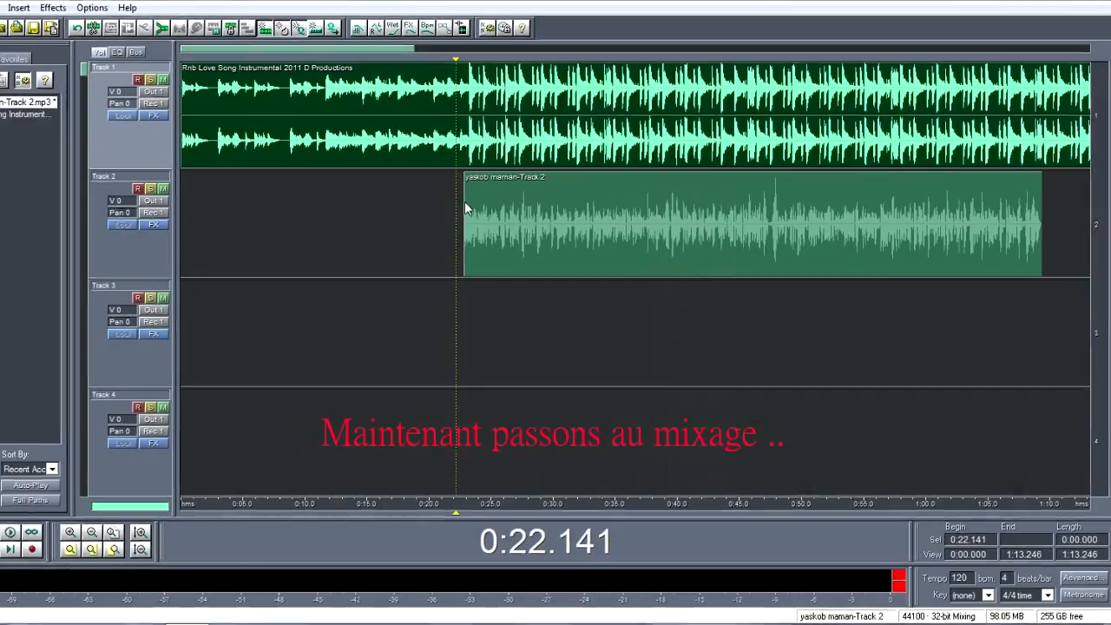
double_click(469, 203)
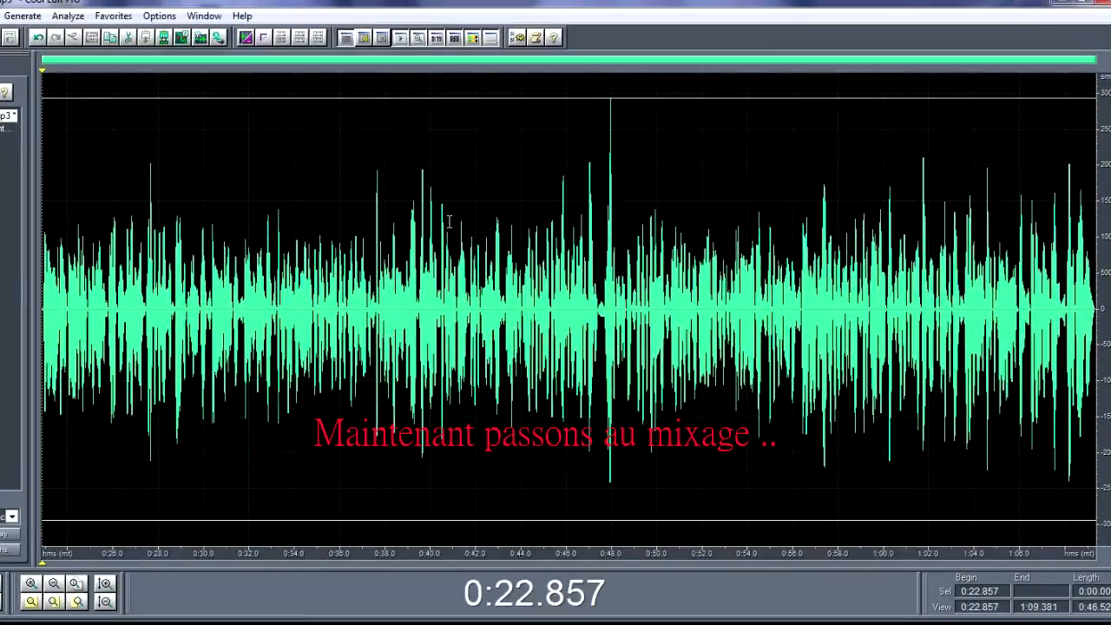
double_click(611, 174)
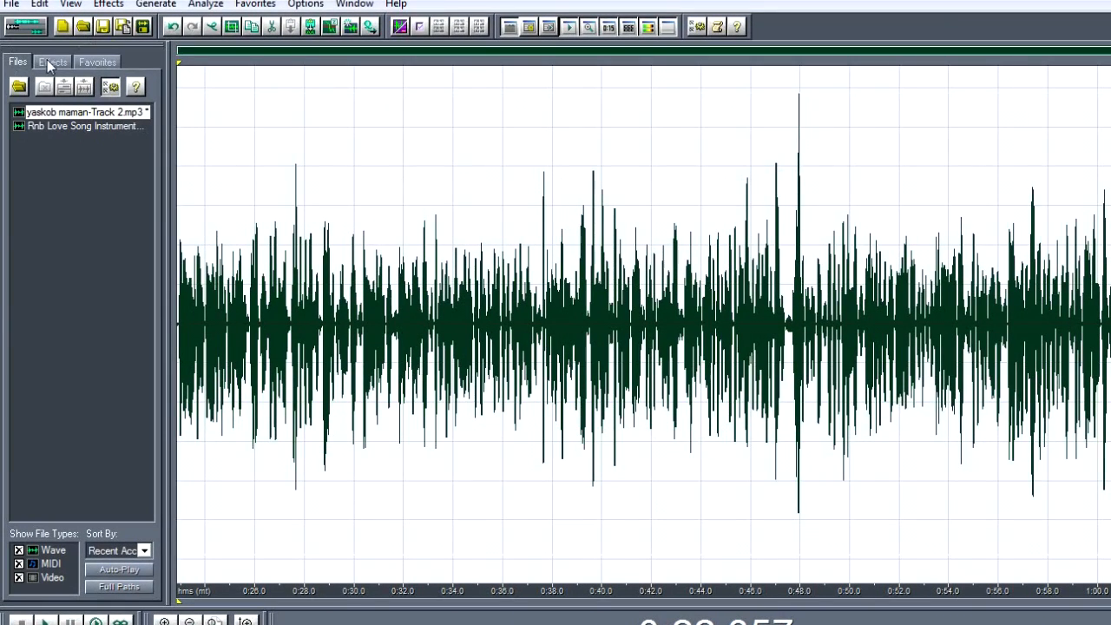
Step: Apply Dynamics Processing to the selected waveform with the preset "VocalComp, -24, +12dB, Fast"
left_click(50, 62)
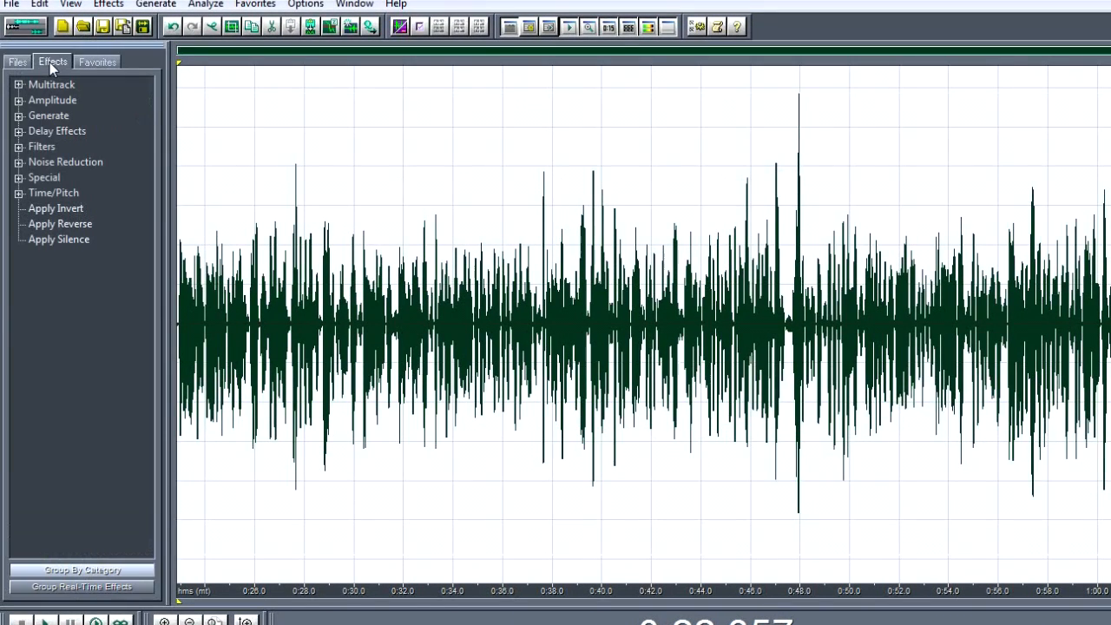
left_click(18, 101)
double_click(70, 150)
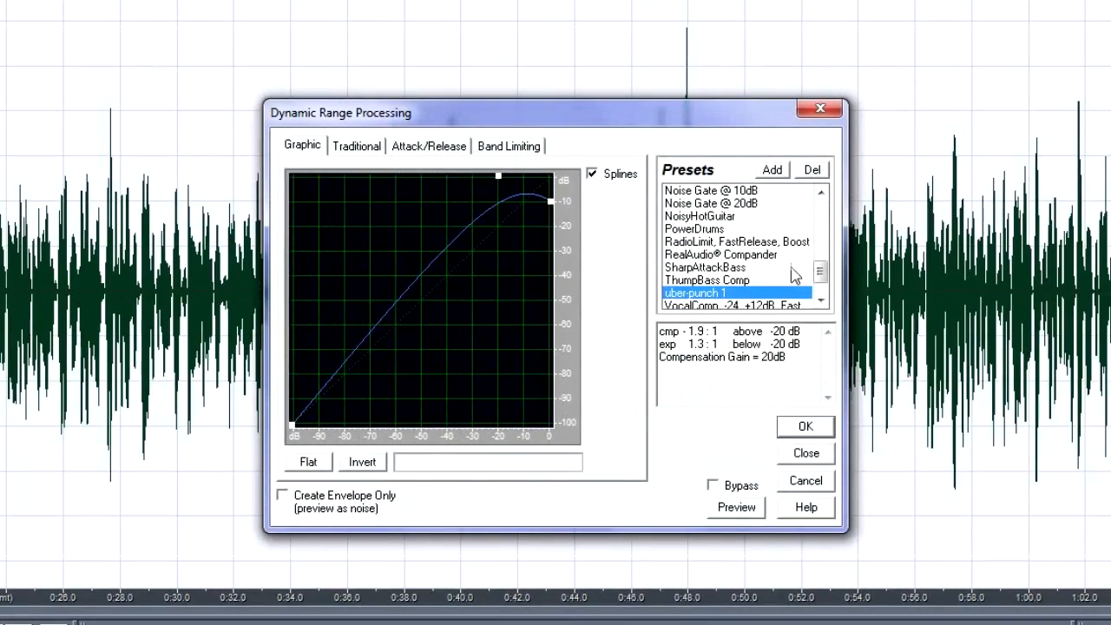
left_click_drag(820, 273, 822, 287)
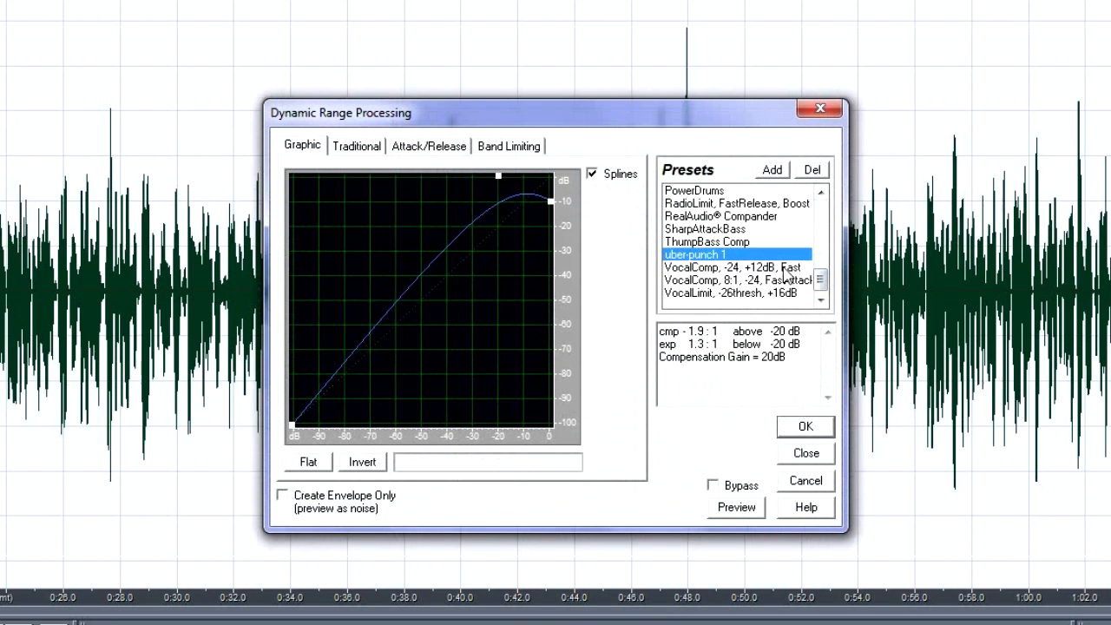
left_click(787, 269)
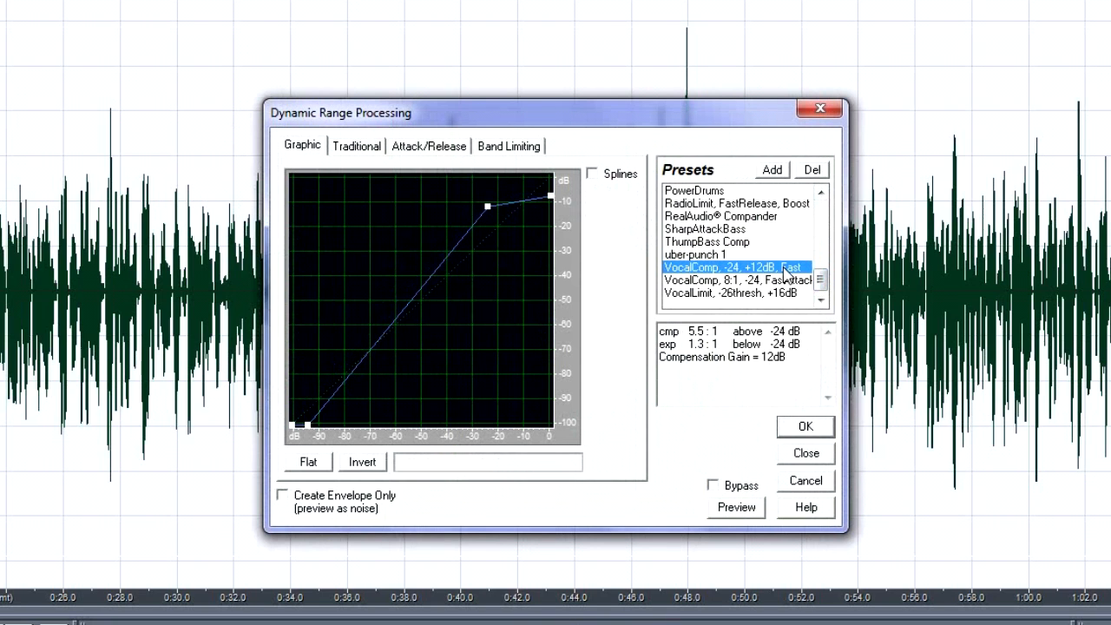
left_click(803, 427)
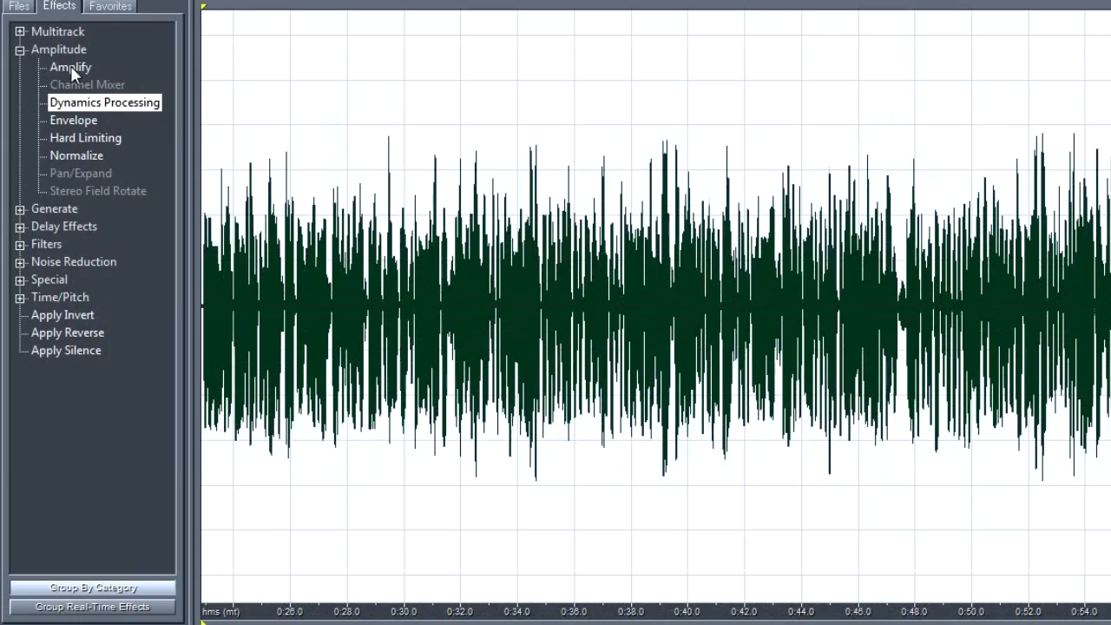
Step: Amplify the selected waveform by 2 dB and listen to part of the result
double_click(70, 67)
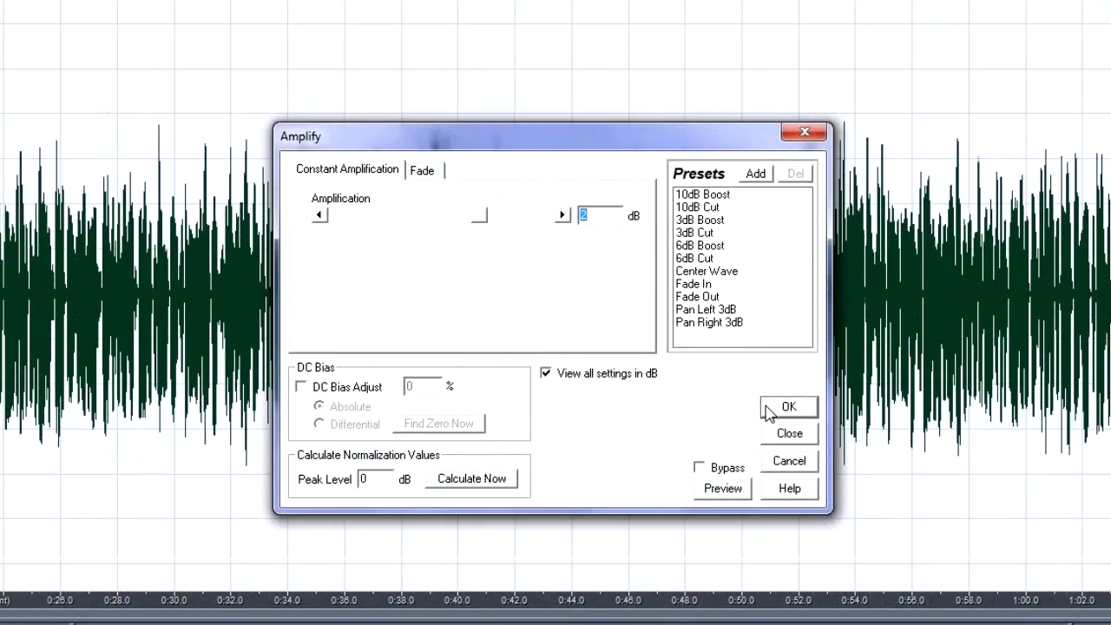
left_click(767, 407)
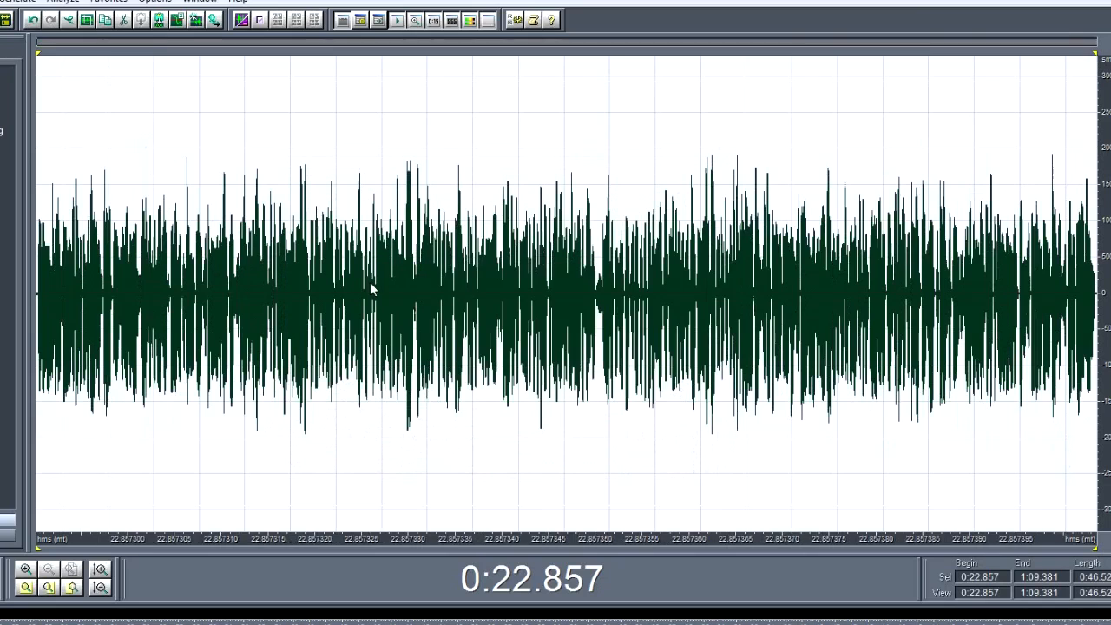
key("space")
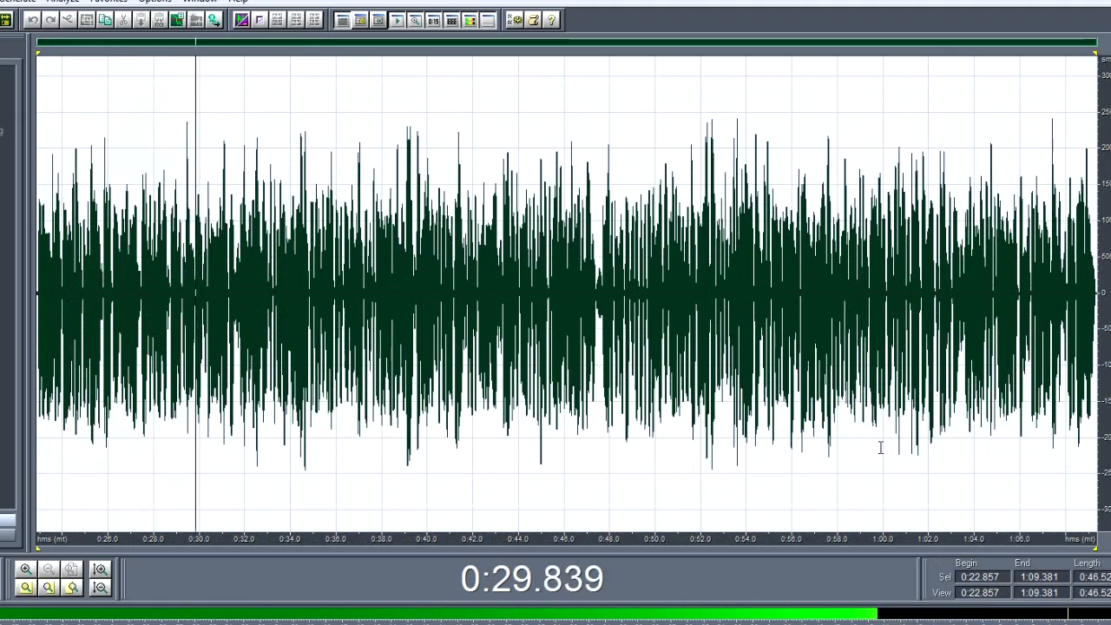
key("space")
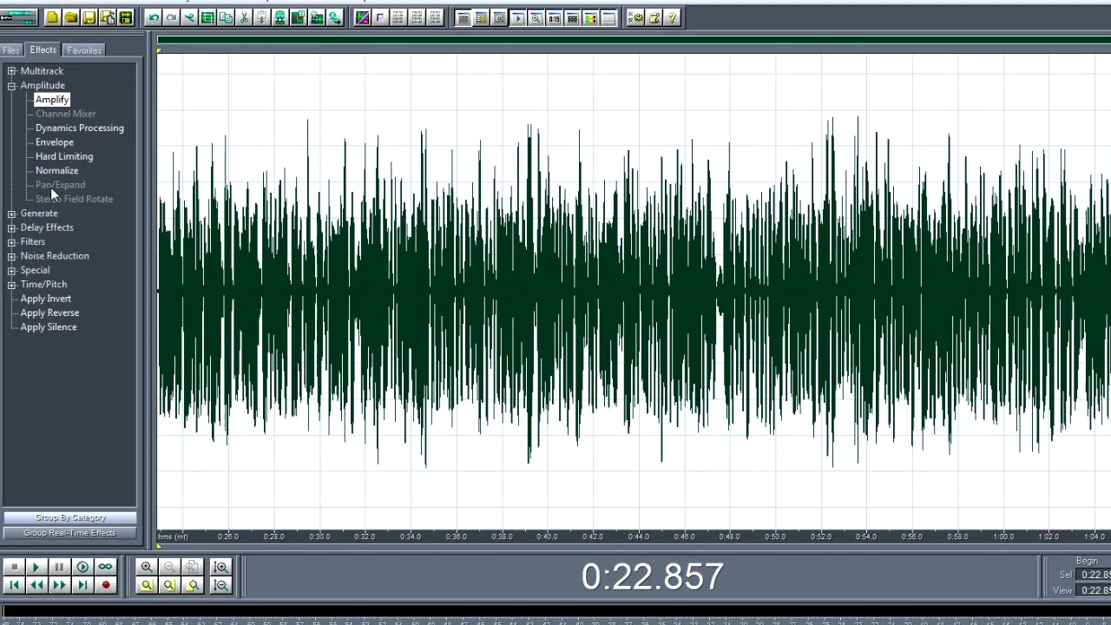
Step: Apply Dynamics Processing with the De-Esser Medium preset and listen to part of the result
double_click(86, 128)
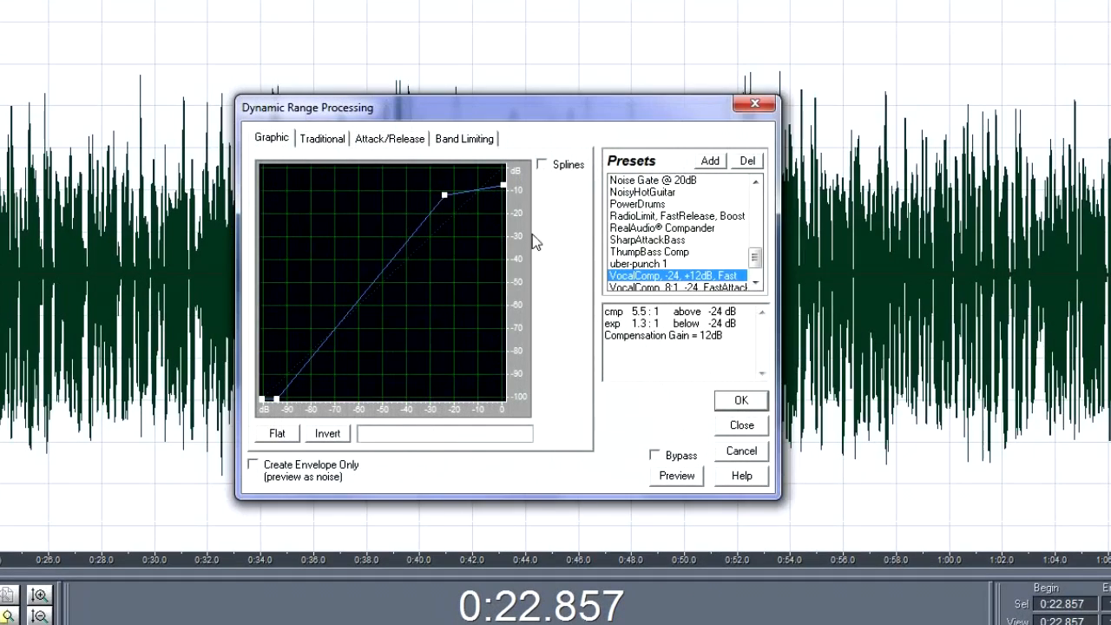
left_click_drag(758, 257, 760, 214)
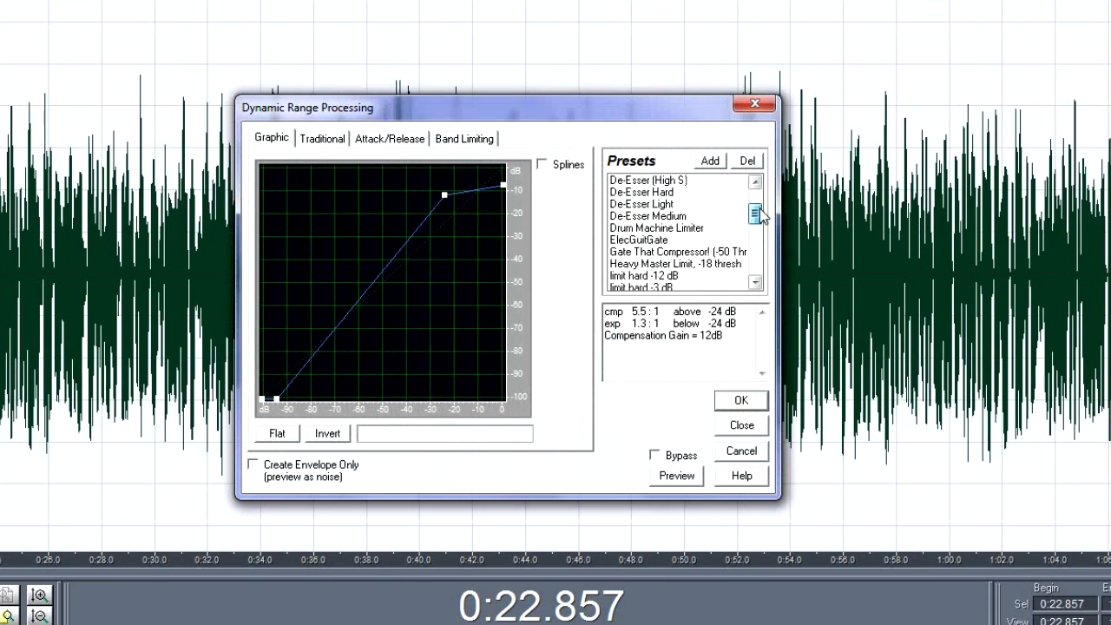
left_click(689, 215)
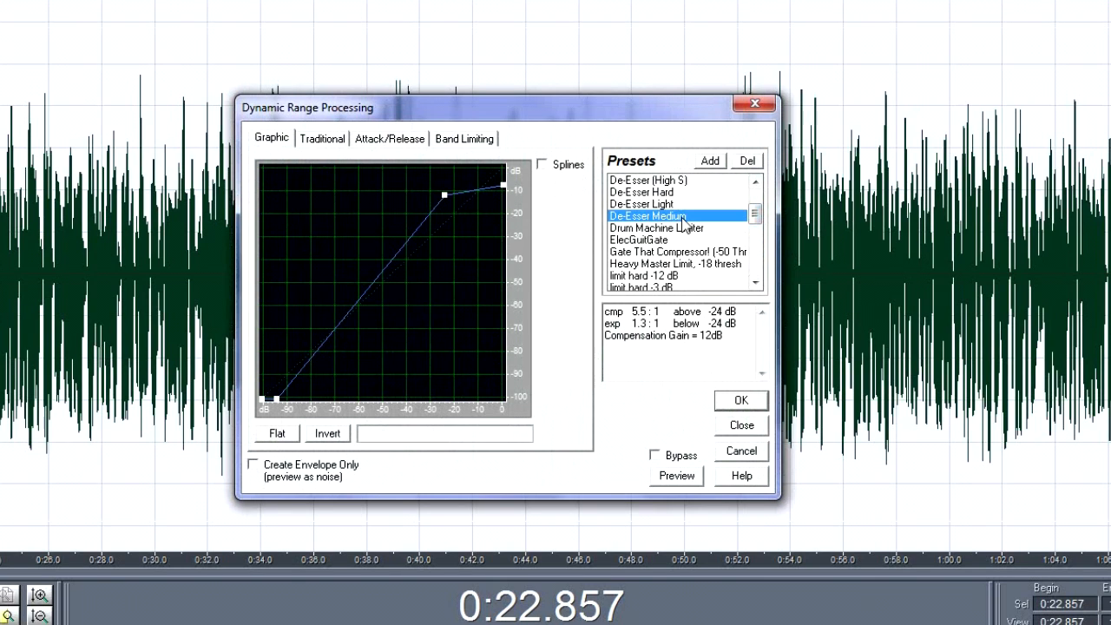
left_click(740, 401)
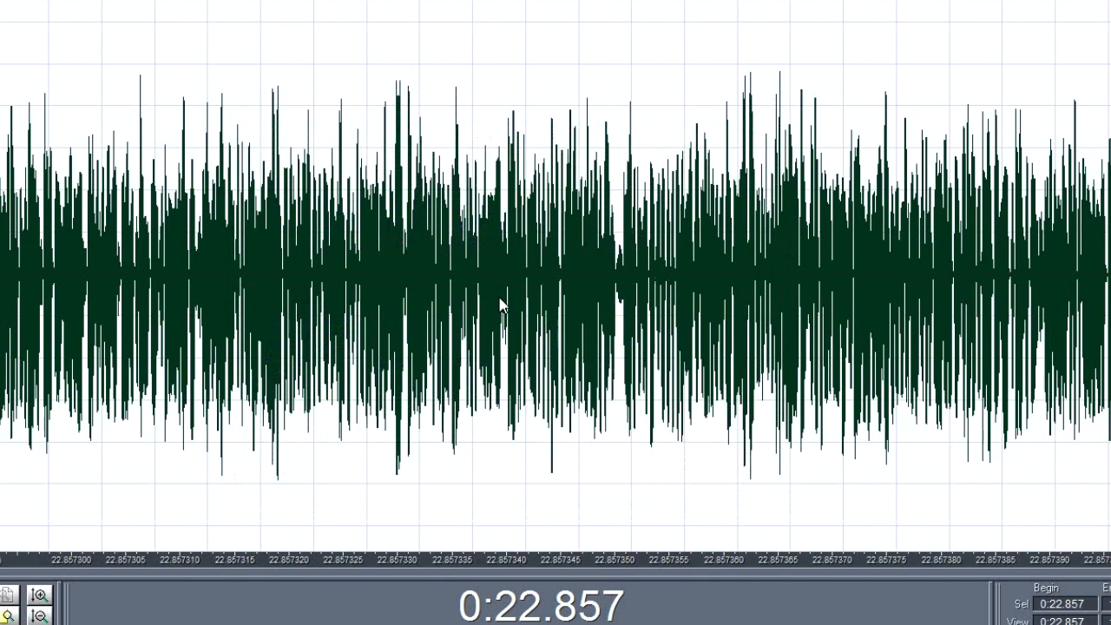
key("space")
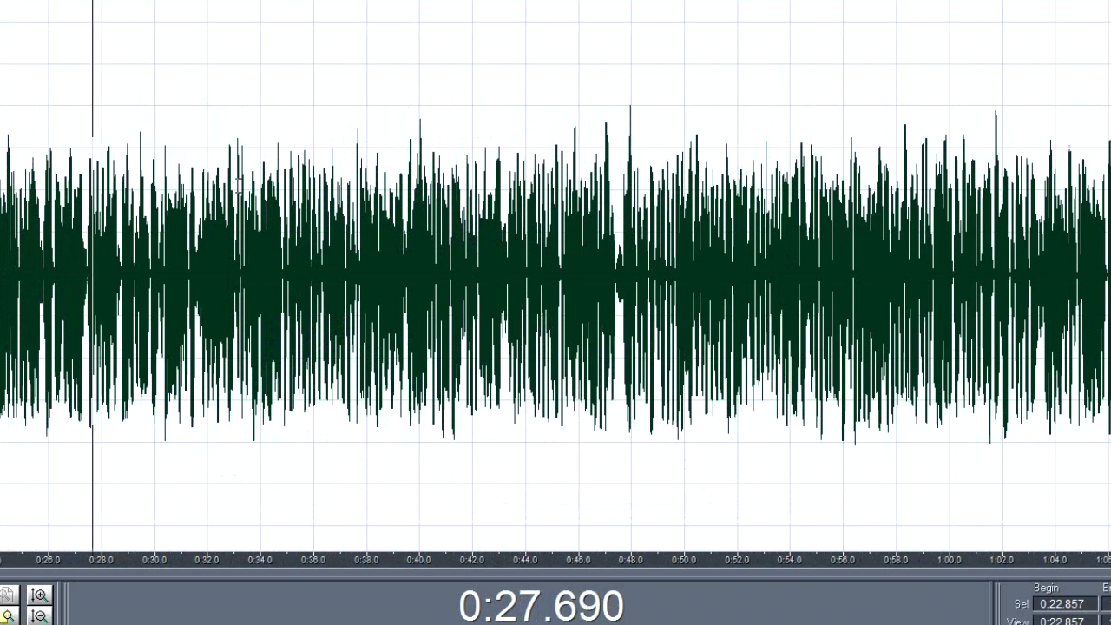
key("space")
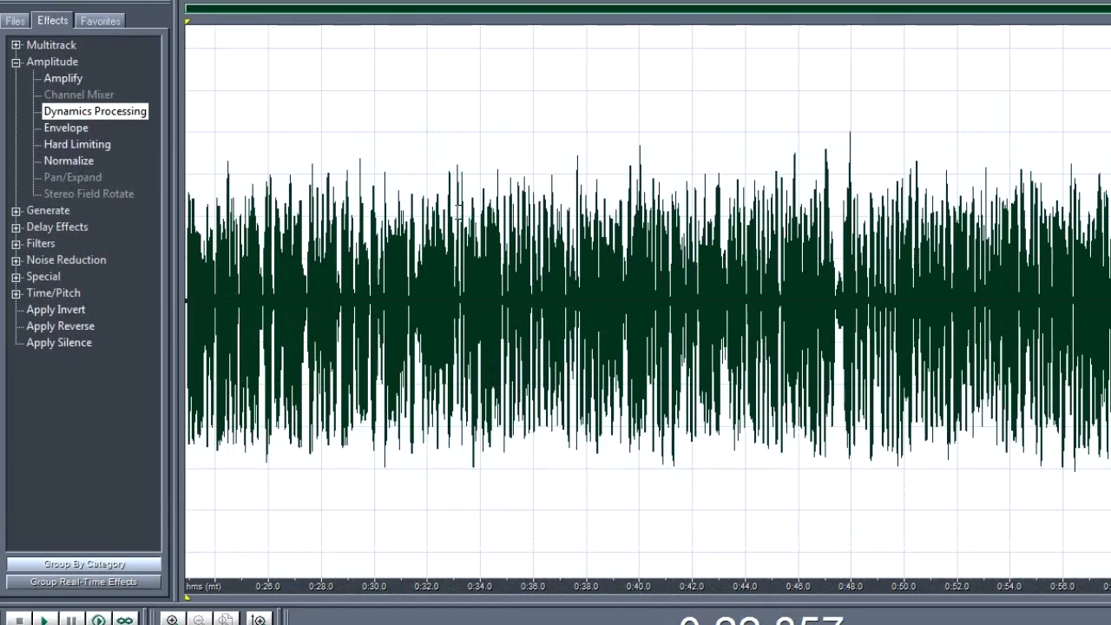
Step: Open the Graphic Equalizer for the selection, load the Vocal Presence (Boost) preset and preview its sound
left_click(16, 244)
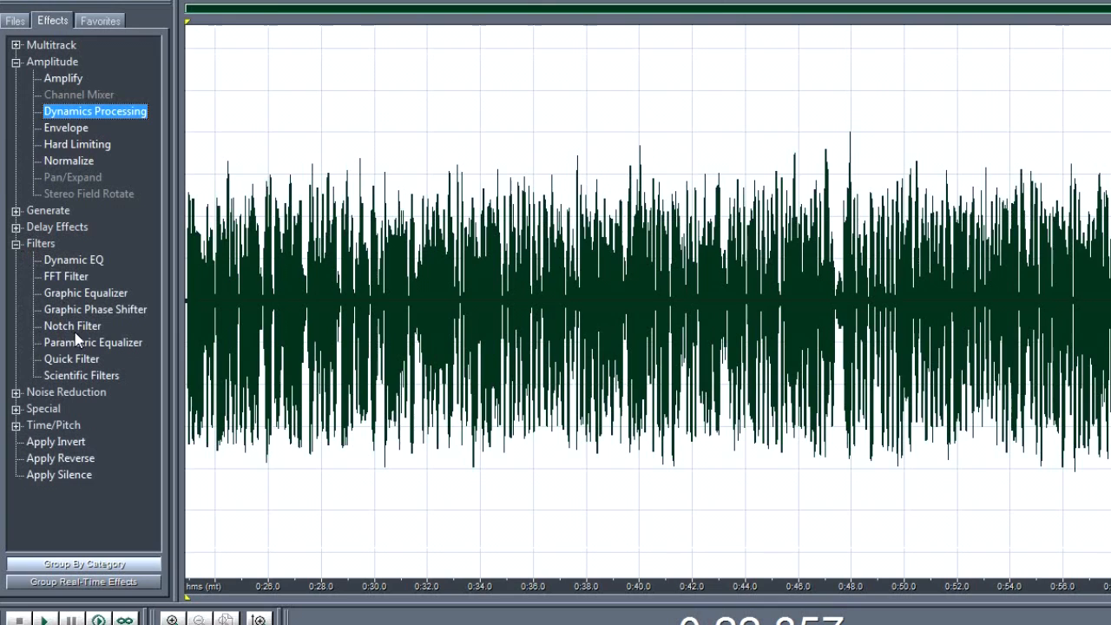
double_click(76, 296)
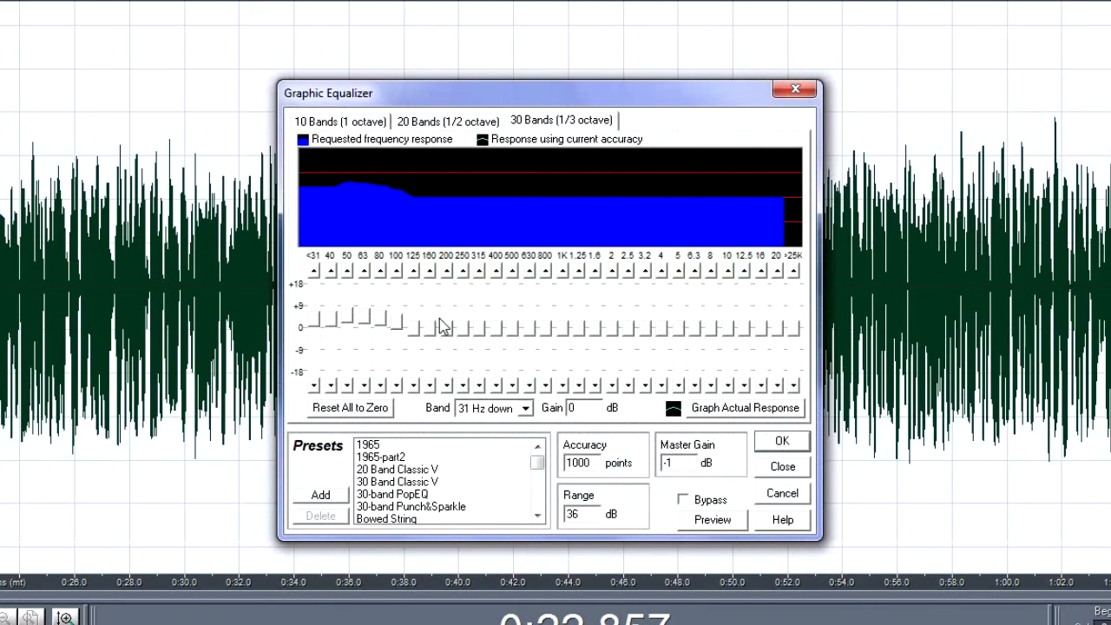
left_click_drag(537, 463, 538, 488)
left_click(420, 471)
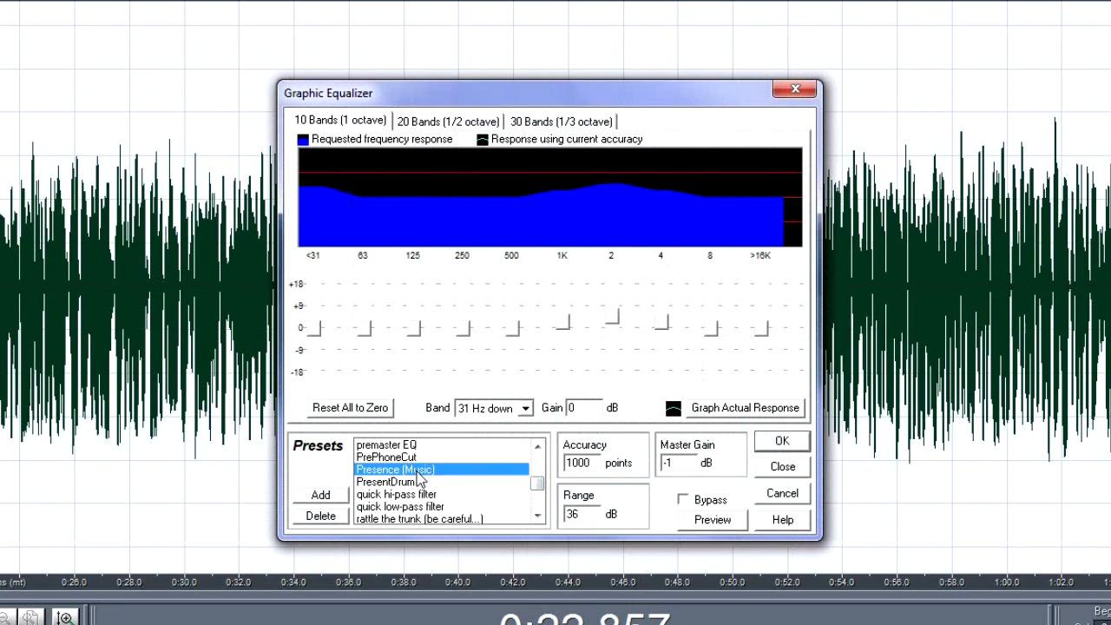
left_click_drag(537, 485, 539, 513)
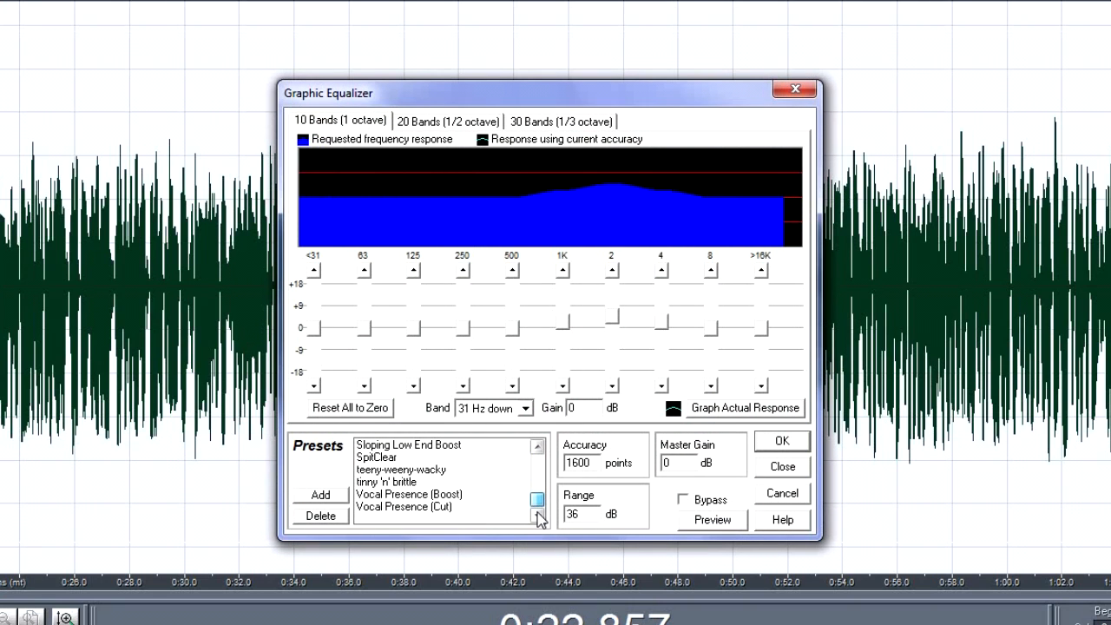
left_click(448, 496)
left_click(694, 523)
left_click(695, 523)
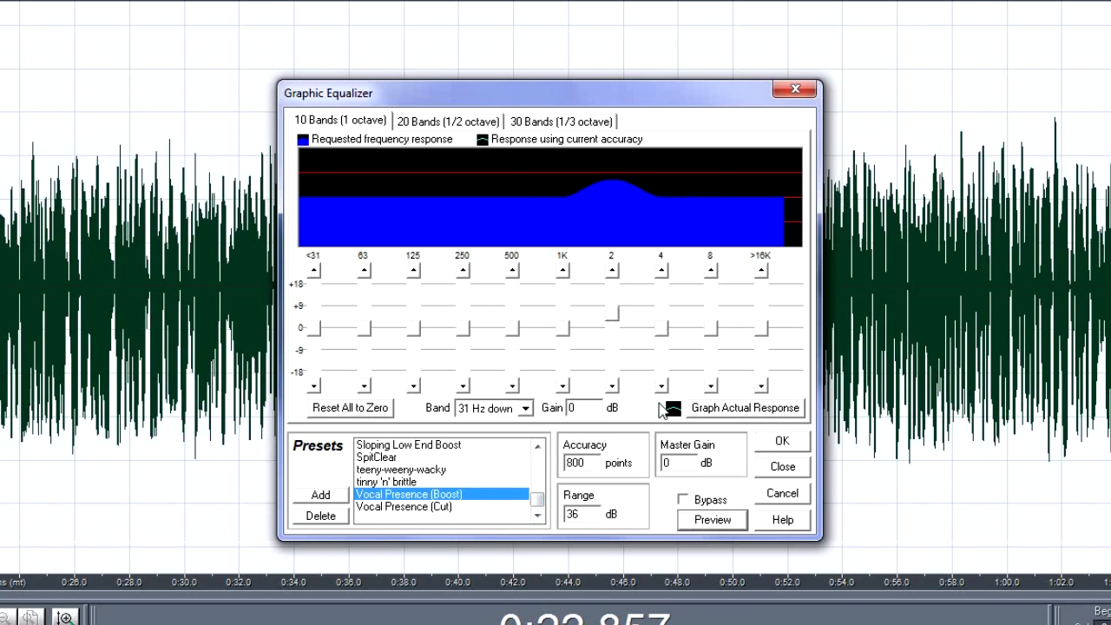
Step: While previewing, cut the 2000 Hz band to about -4 dB and raise 4000 Hz to about 1.9 dB and 16 kHz up to about 3.1 dB
left_click_drag(614, 322, 616, 346)
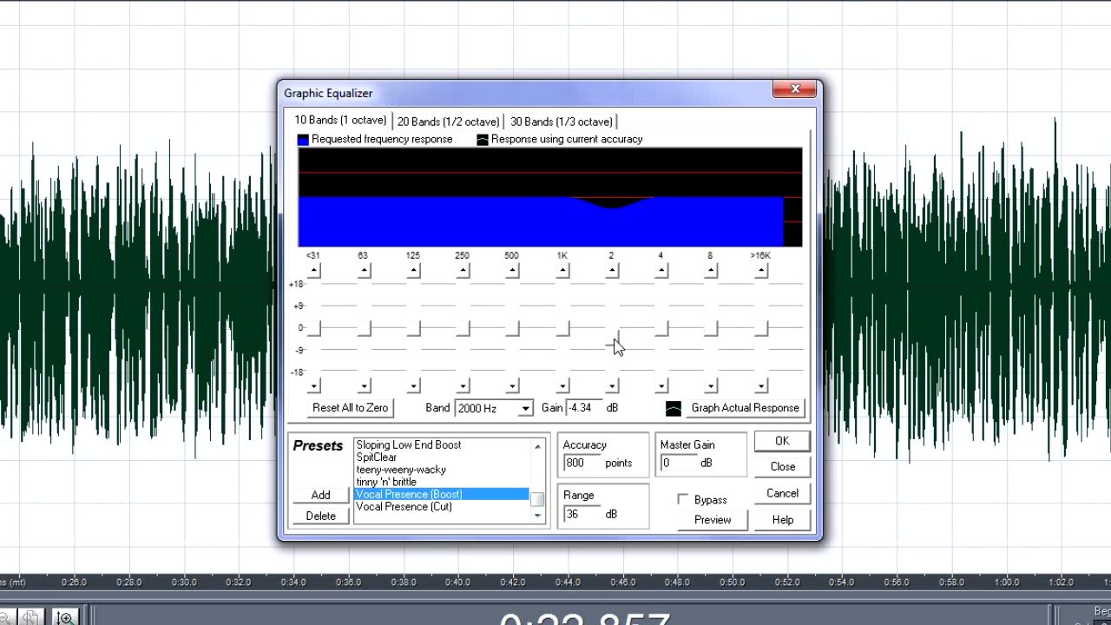
left_click(710, 524)
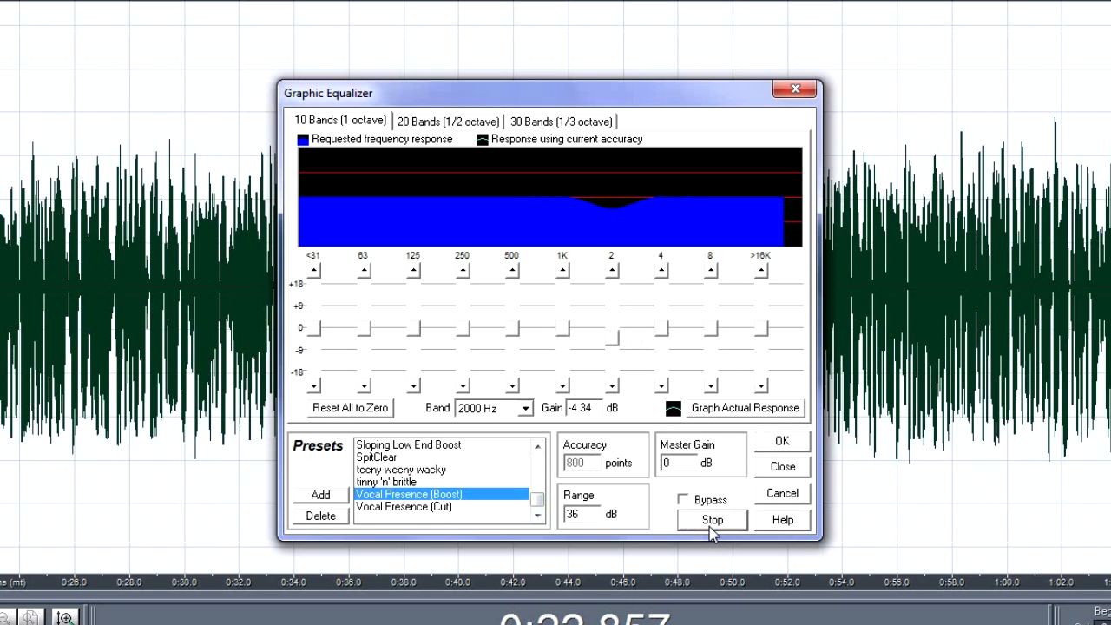
left_click_drag(611, 335, 613, 387)
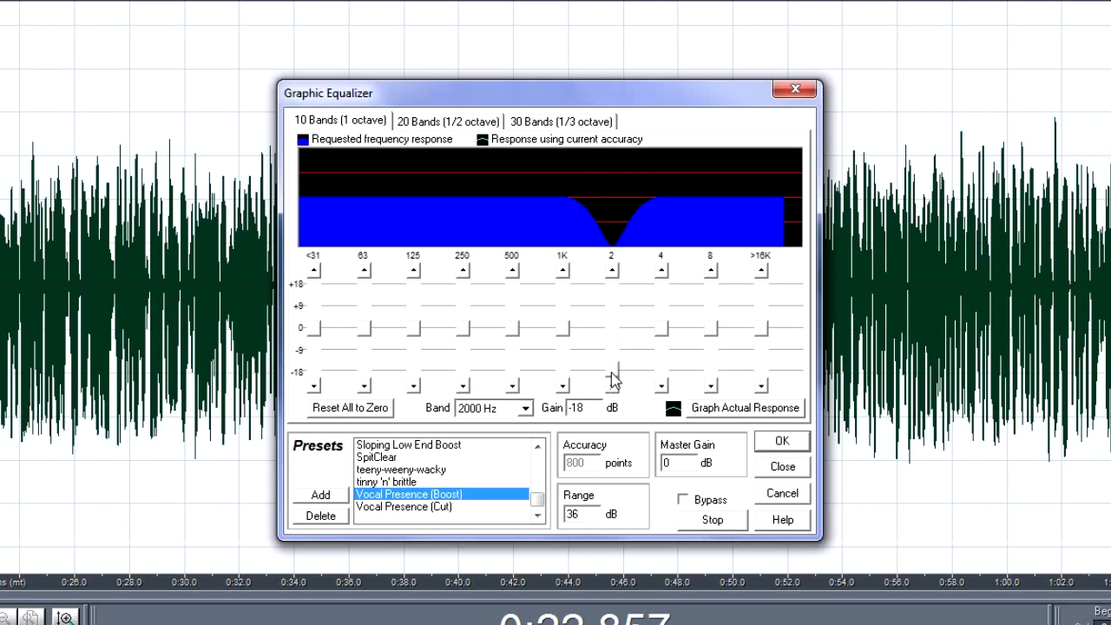
left_click_drag(613, 379, 617, 334)
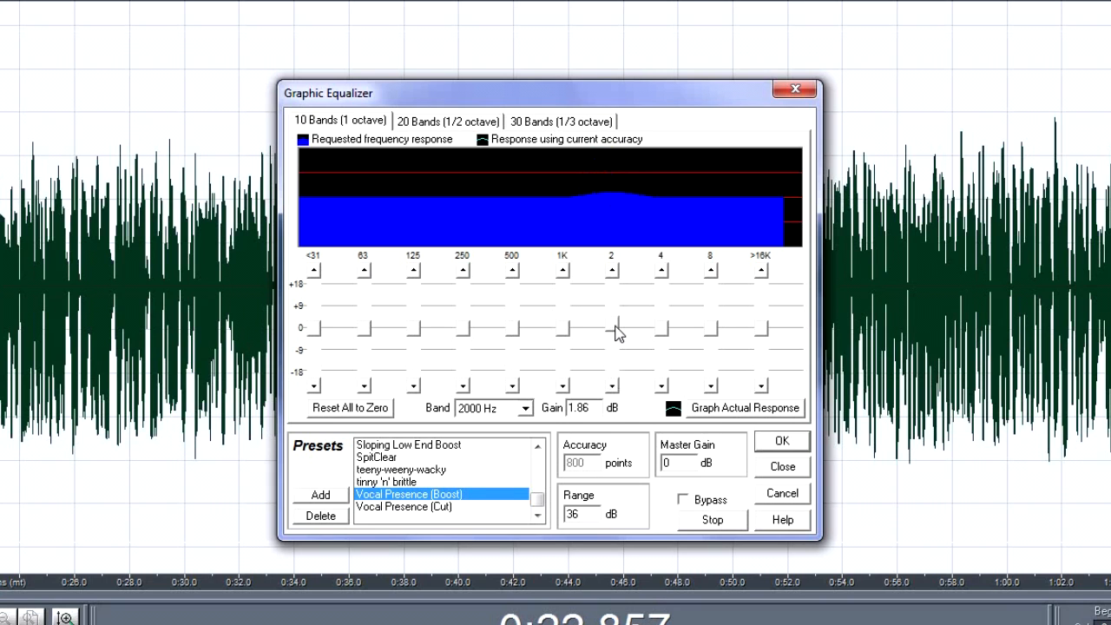
left_click_drag(615, 328, 661, 338)
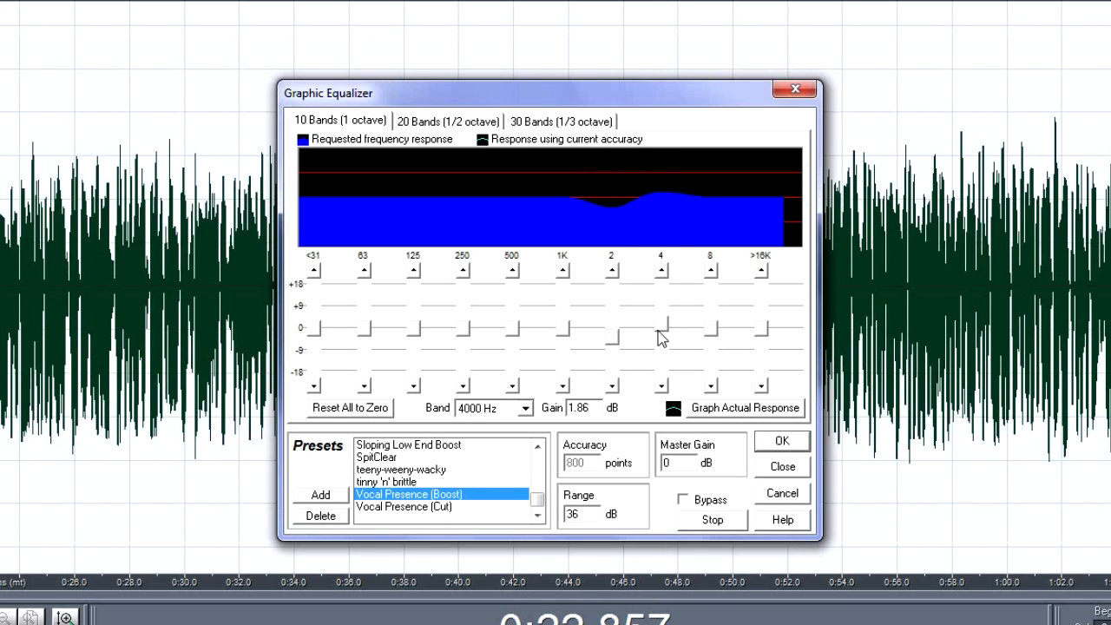
left_click_drag(757, 337, 761, 326)
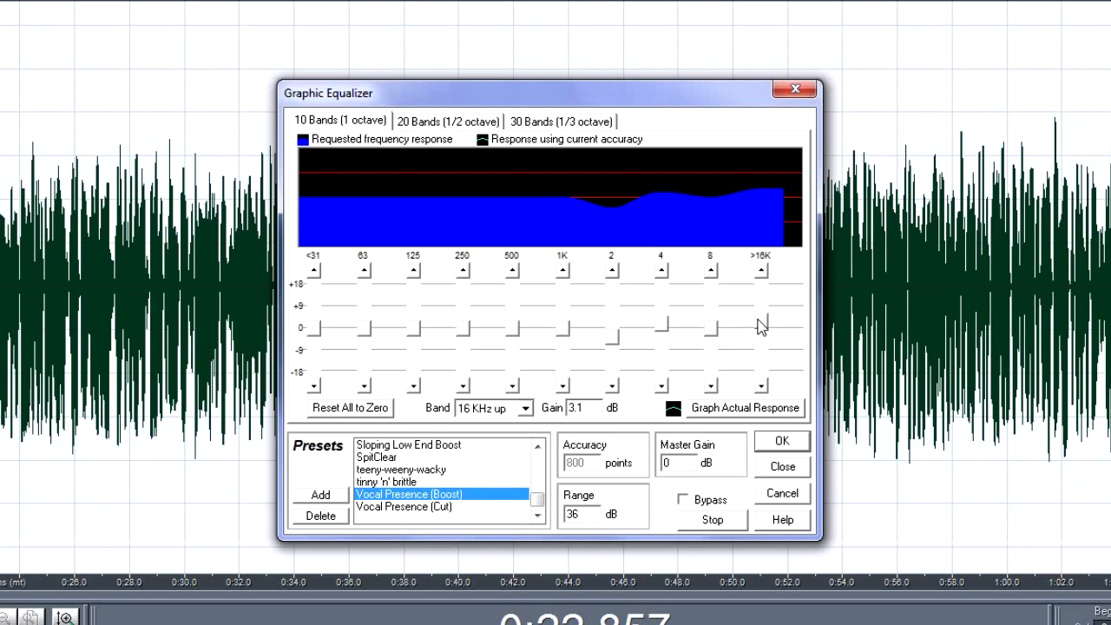
Step: Cut 31 Hz down to about -15.1 dB, 63 Hz to about -12.2 dB and 125 Hz to about -6.4 dB, and apply the equalizer
left_click_drag(314, 330, 318, 370)
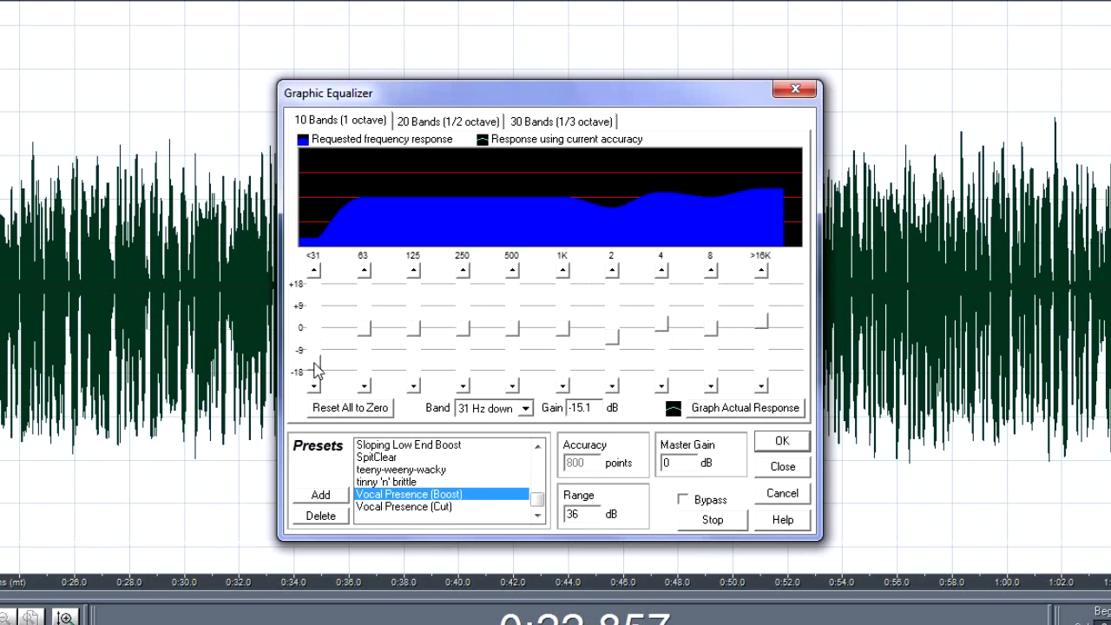
left_click_drag(371, 330, 368, 365)
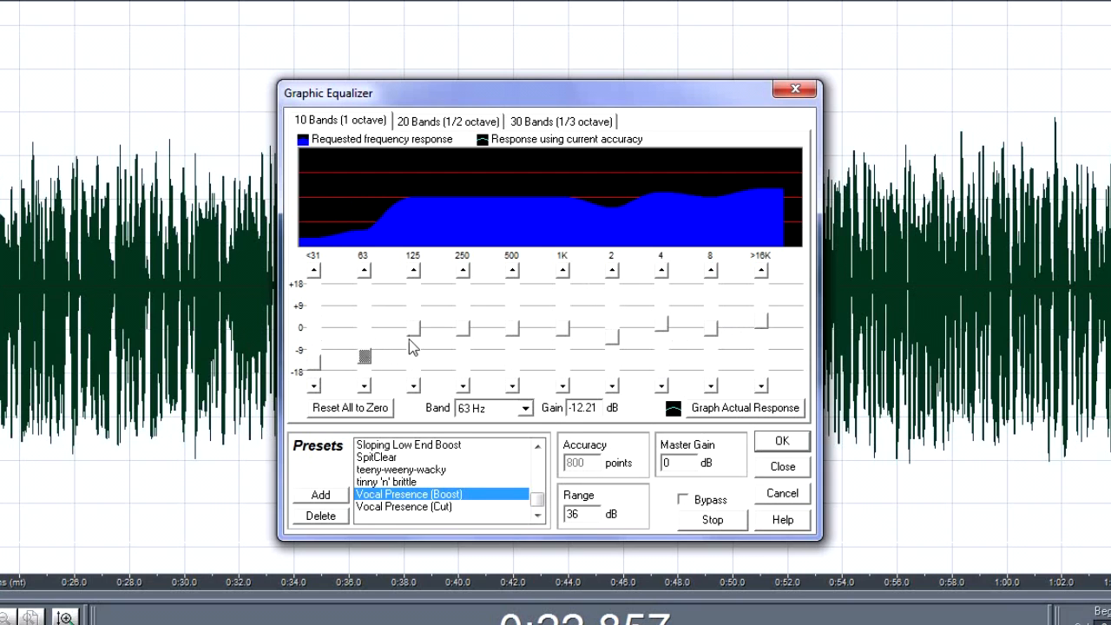
left_click_drag(414, 336, 415, 348)
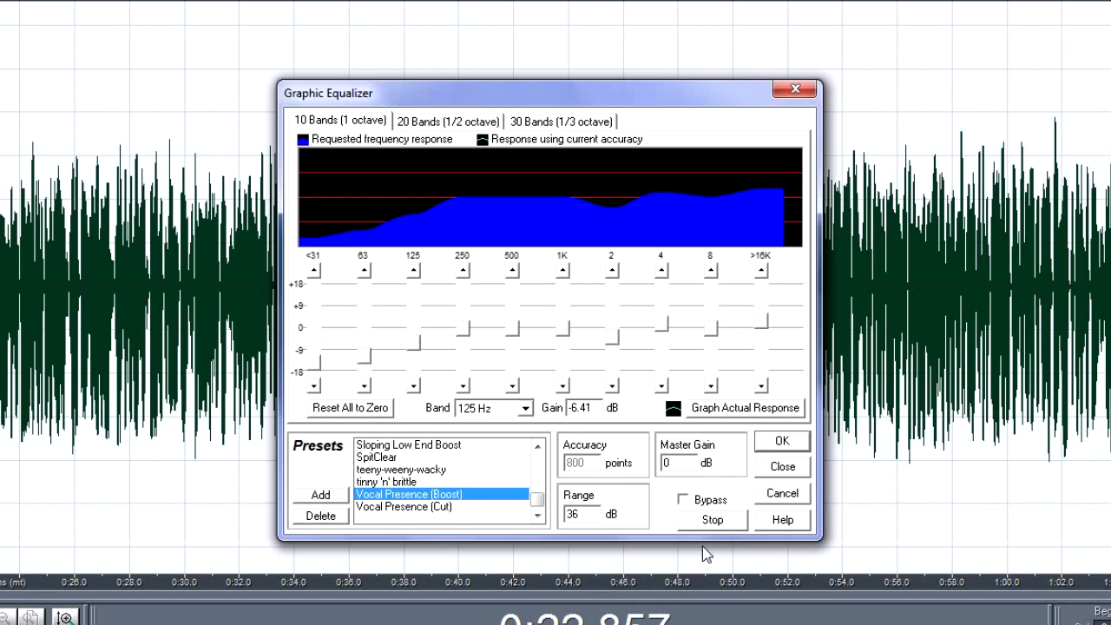
left_click(719, 525)
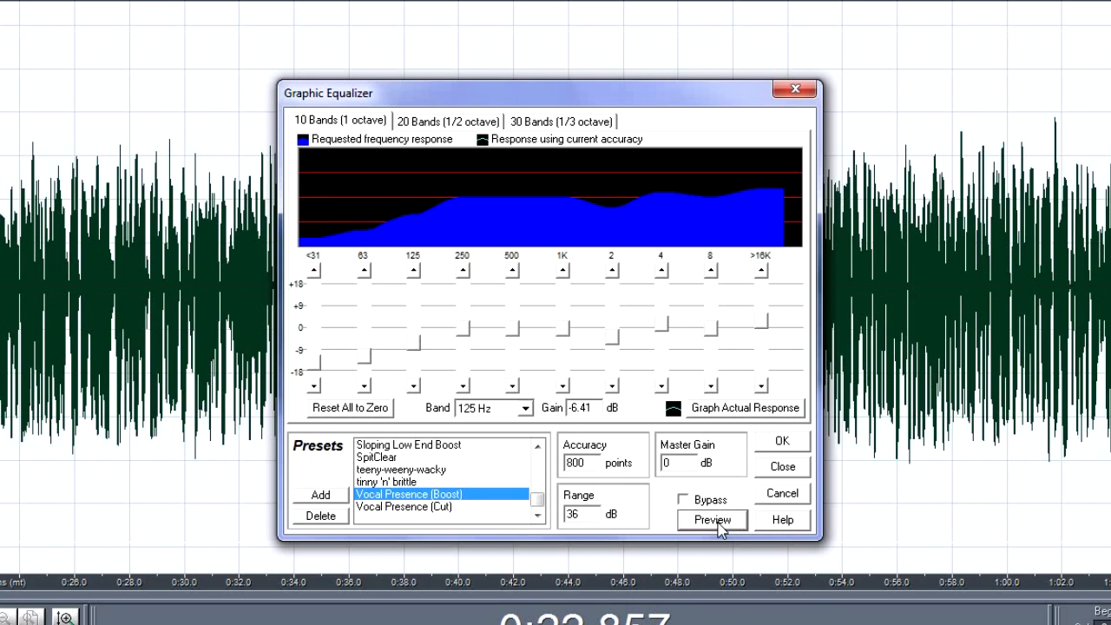
left_click(799, 445)
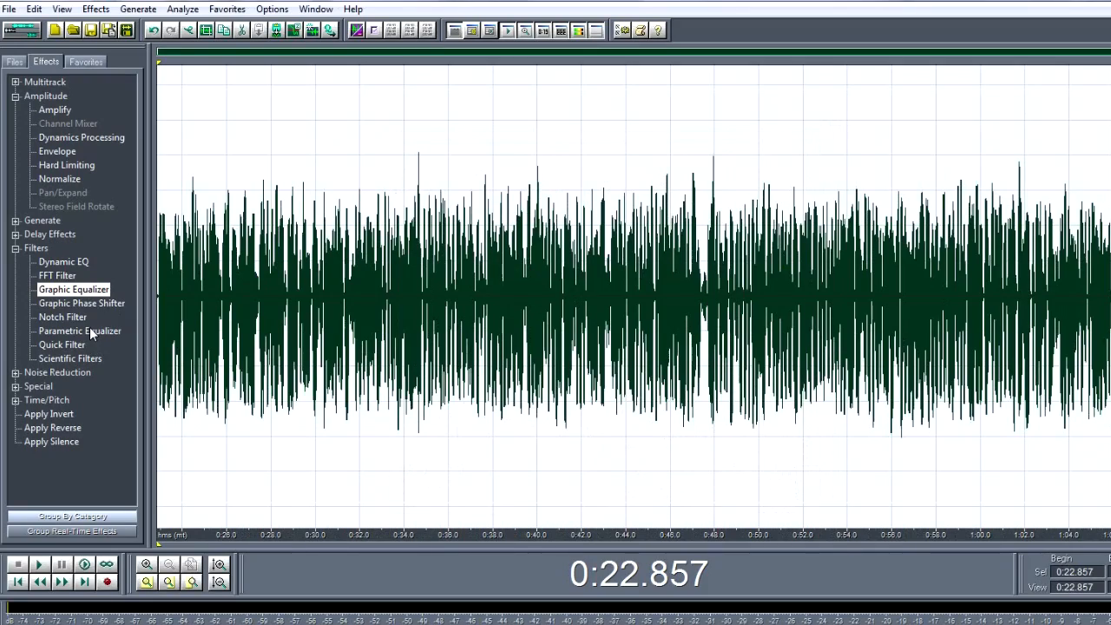
Step: Open the Parametric Equalizer for the selected vocal and browse its presets
double_click(90, 330)
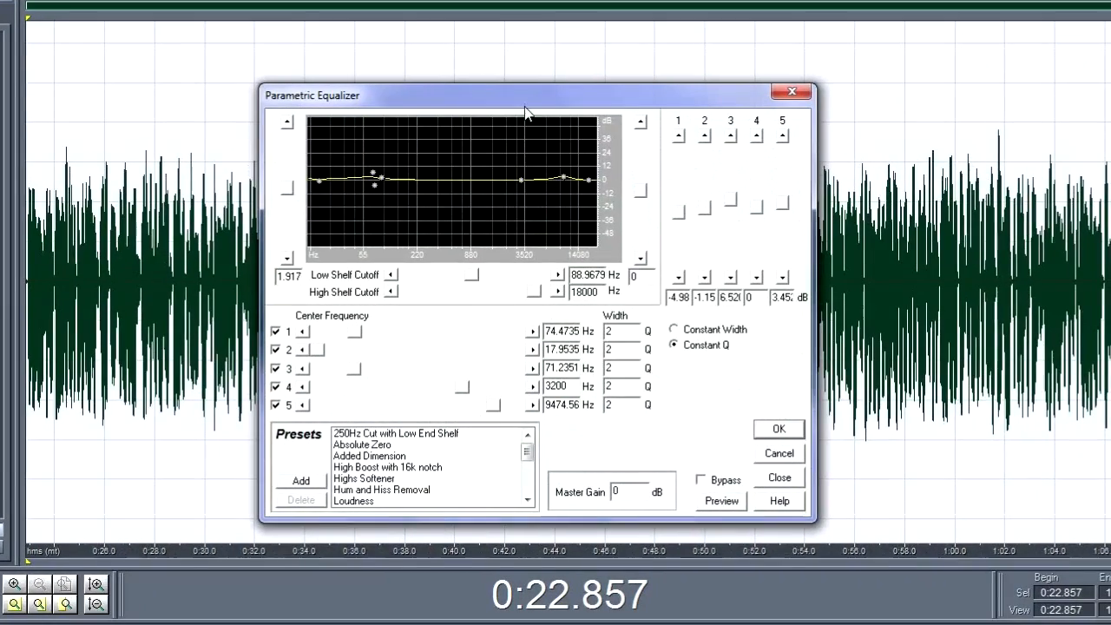
left_click_drag(704, 89, 741, 109)
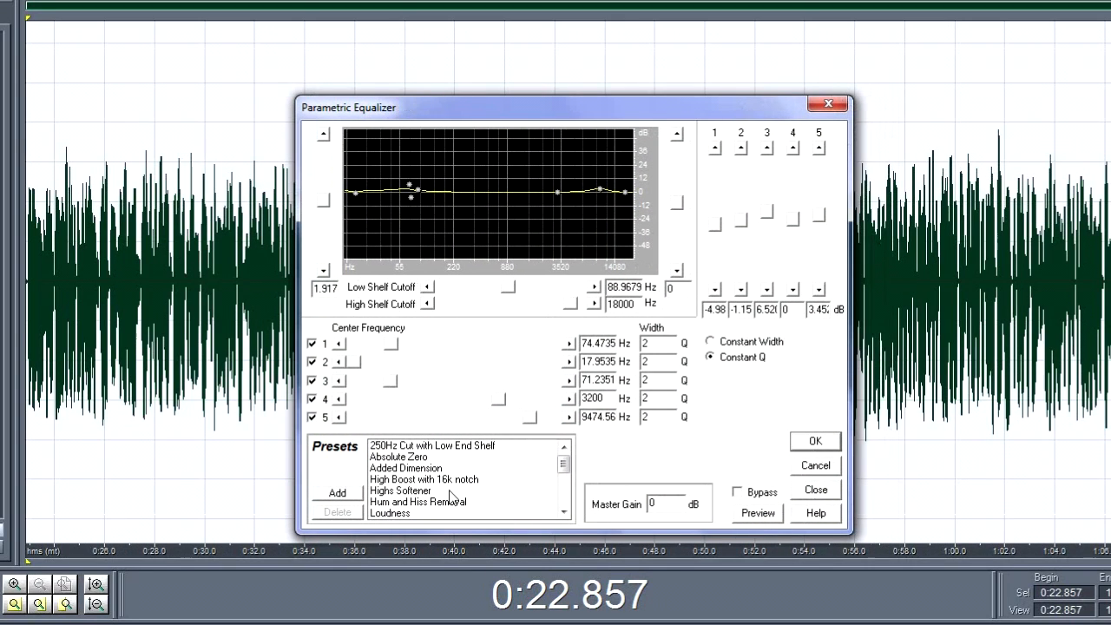
mouse_move(559, 471)
left_mouse_down()
mouse_move(560, 504)
mouse_move(563, 479)
left_mouse_up()
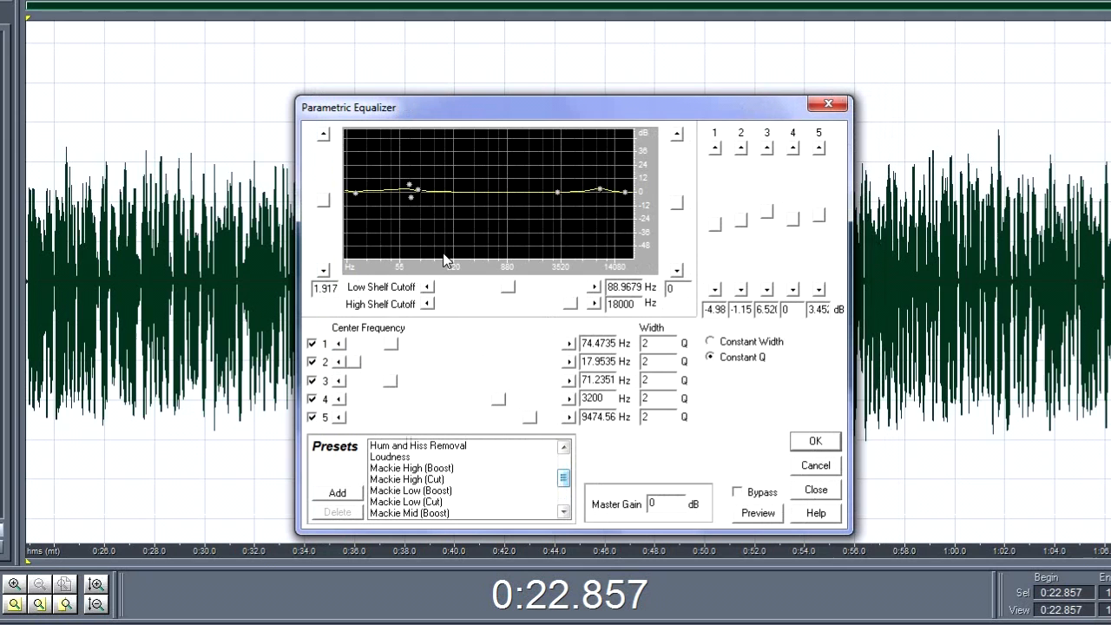
Step: Try a hand-shaped curve with band 2 cut to about -54.8 dB and bands 1 and 3 boosted to about 18 and 27 dB
left_click_drag(355, 204, 350, 253)
left_click_drag(414, 205, 481, 195)
left_click_drag(477, 187, 412, 167)
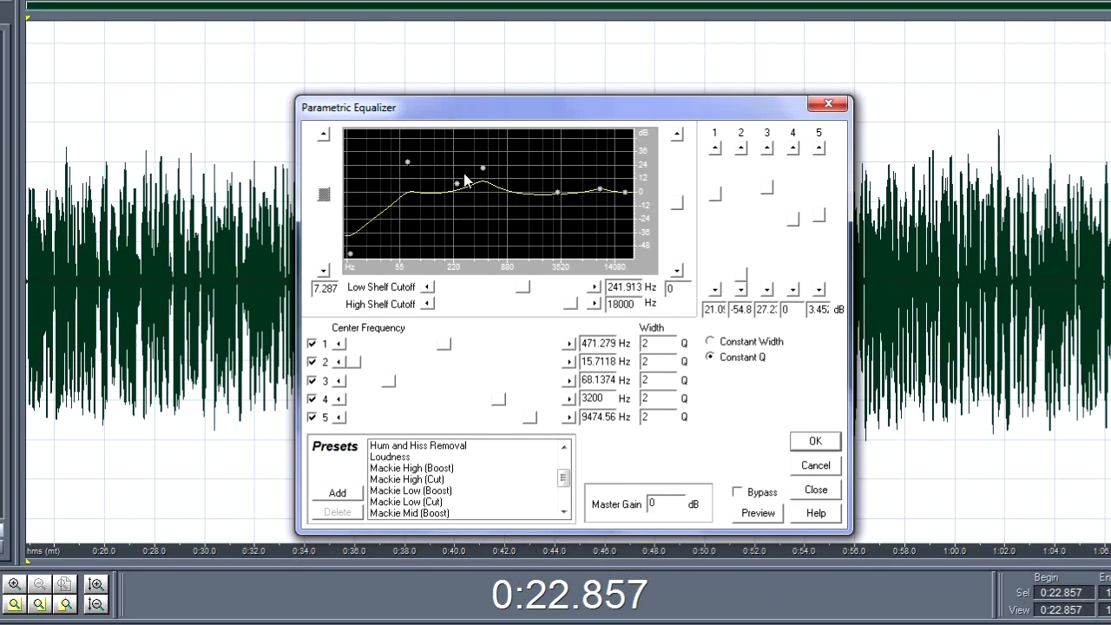
mouse_move(483, 169)
left_mouse_down()
mouse_move(486, 191)
mouse_move(482, 173)
mouse_move(461, 186)
mouse_move(501, 203)
mouse_move(495, 211)
mouse_move(481, 181)
mouse_move(501, 191)
mouse_move(487, 184)
left_mouse_up()
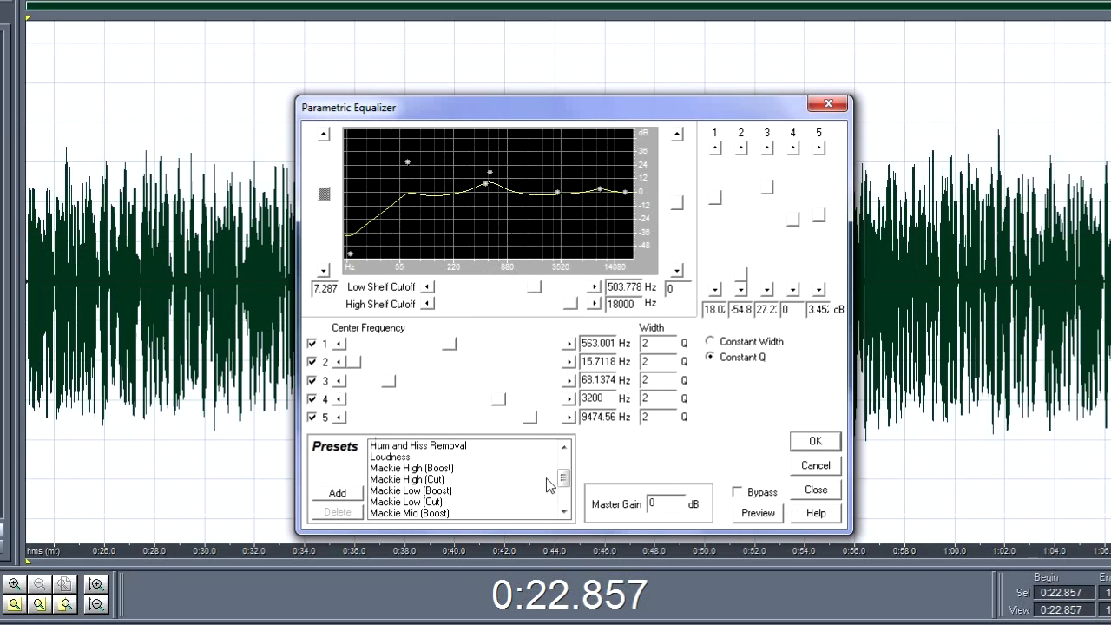
Step: Load the Mackie Low (Cut) preset and enable all five center frequency bands
scroll(562, 484, "down", 2)
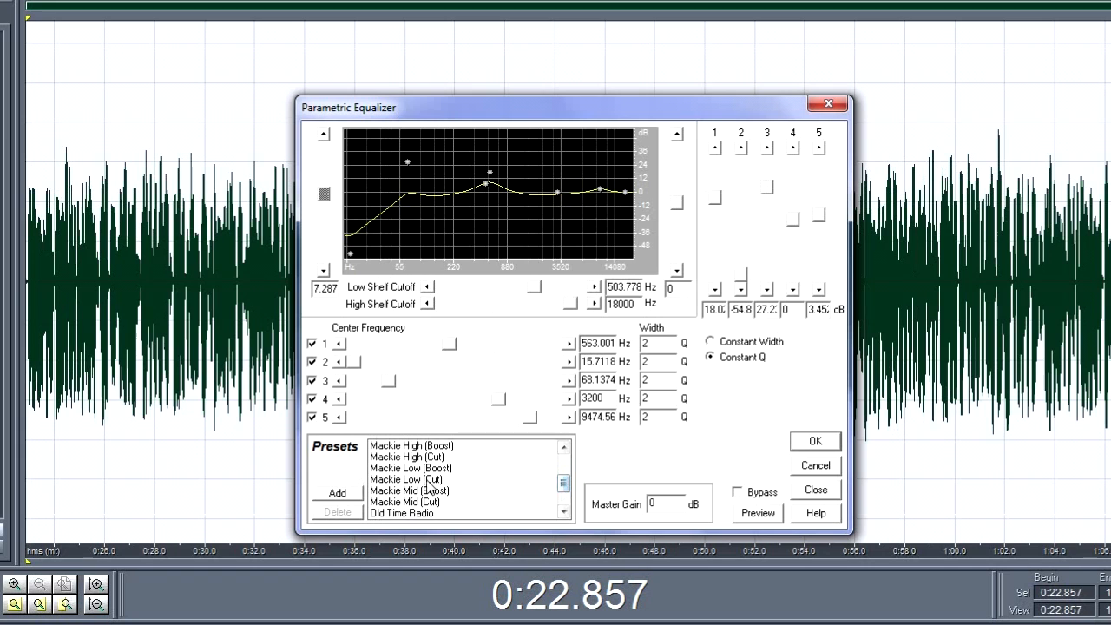
left_click(429, 479)
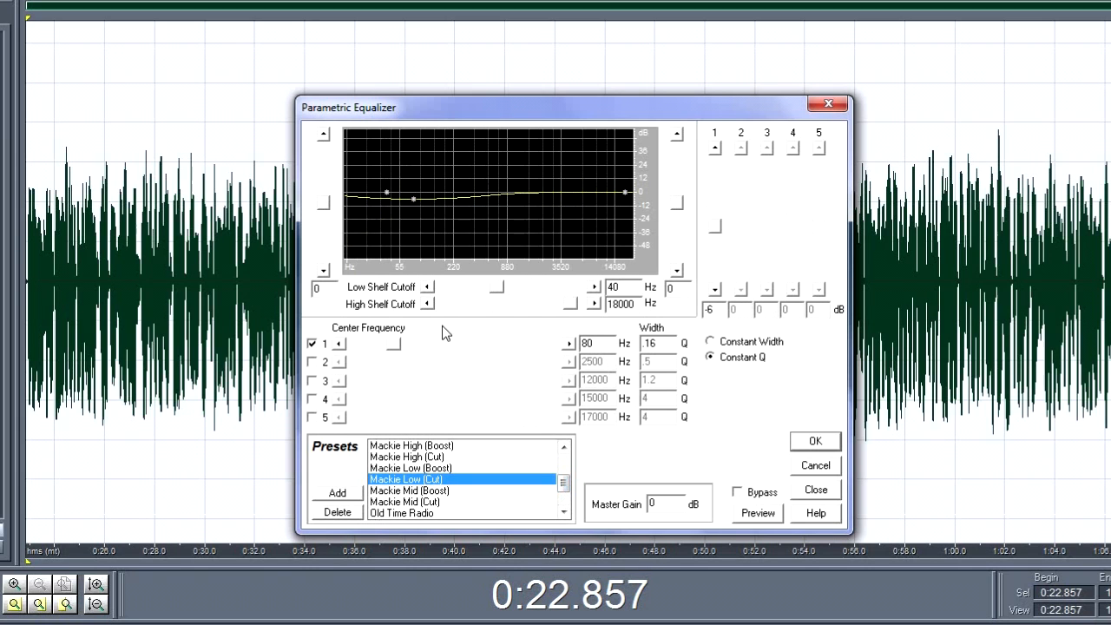
left_click(313, 344)
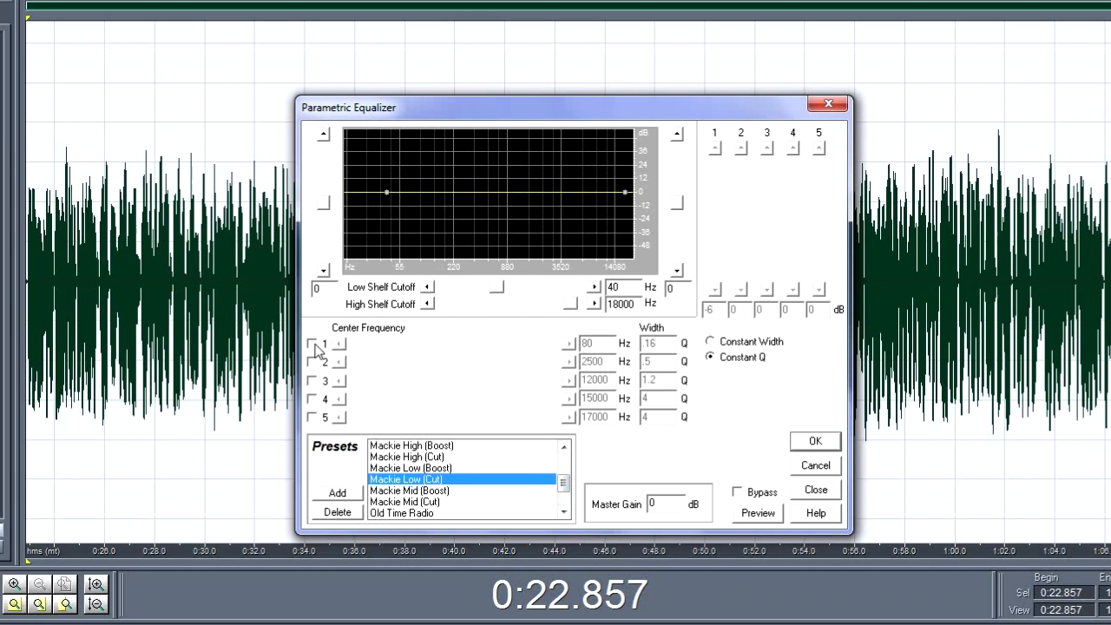
left_click(313, 345)
left_click(314, 362)
left_click(314, 383)
left_click(312, 399)
left_click(313, 417)
Step: Set band 1 to about -49.4 dB at 14 Hz, band 2 to 38.7 dB at 166 Hz and band 3 to -24.1 dB at 15 Hz
left_click_drag(417, 205, 350, 251)
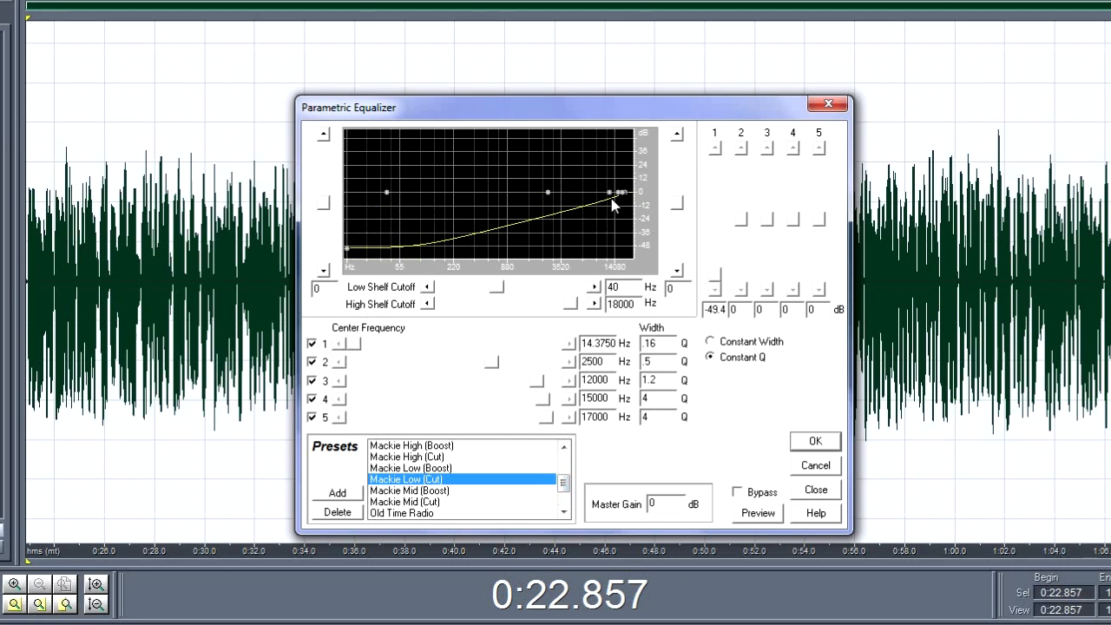
mouse_move(618, 194)
left_mouse_down()
mouse_move(602, 209)
mouse_move(440, 180)
mouse_move(407, 138)
mouse_move(620, 192)
left_mouse_up()
left_click_drag(553, 191, 445, 153)
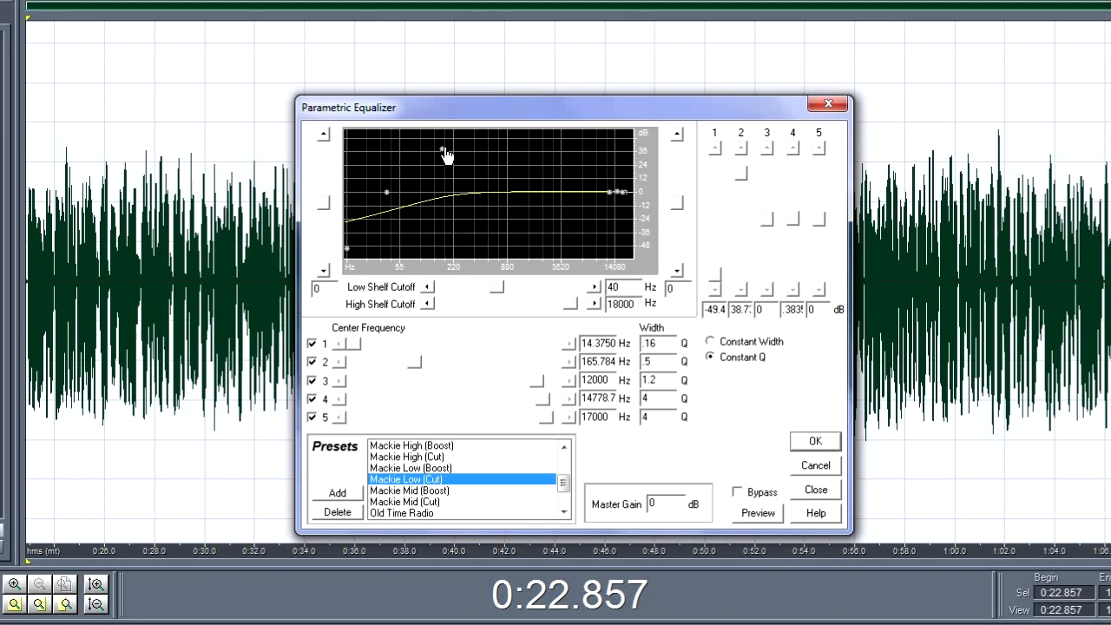
left_click_drag(614, 203, 353, 230)
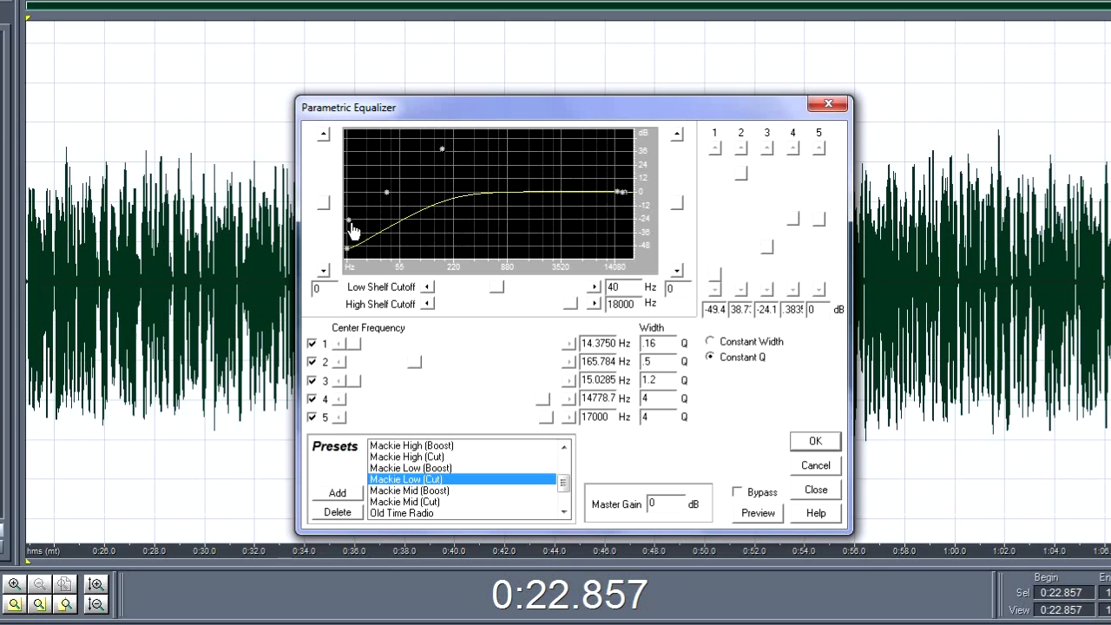
Step: Set band 4 to about 22.6 dB at 85 Hz, band 5 to 5.8 dB at 11.8 kHz, high shelf to 1.9 dB, and apply the equalizer
left_click_drag(622, 197, 418, 171)
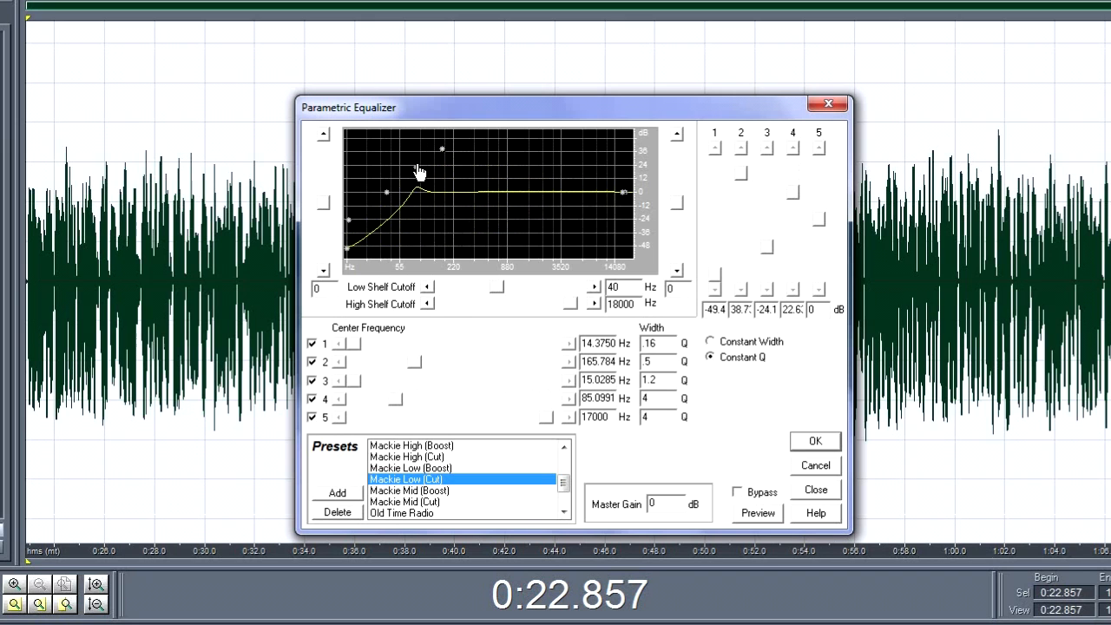
left_click_drag(621, 199, 489, 198)
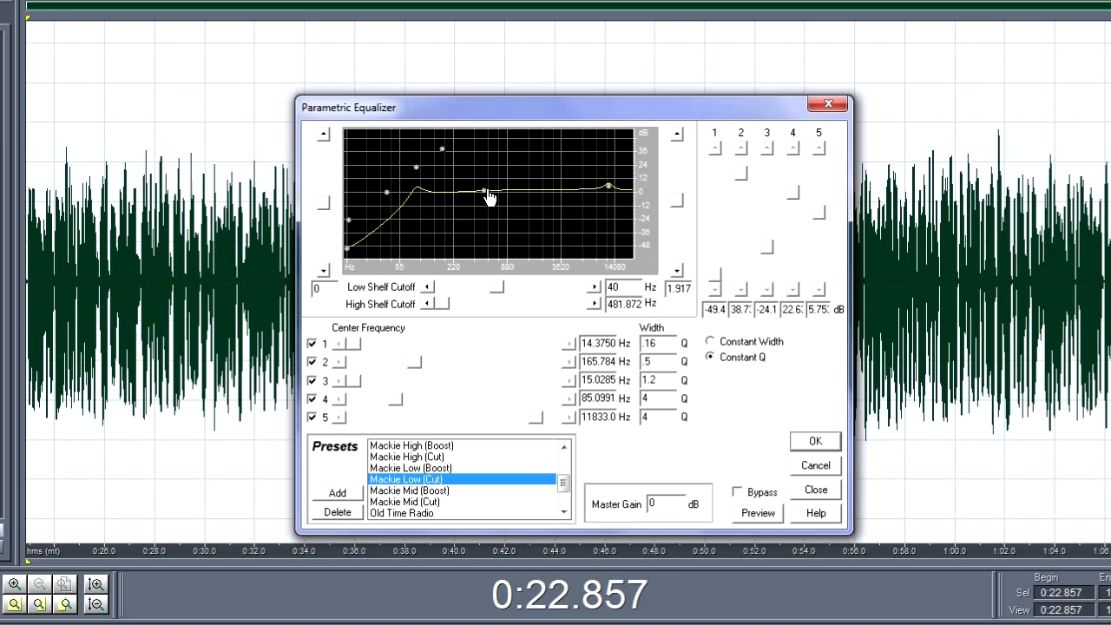
left_click(760, 515)
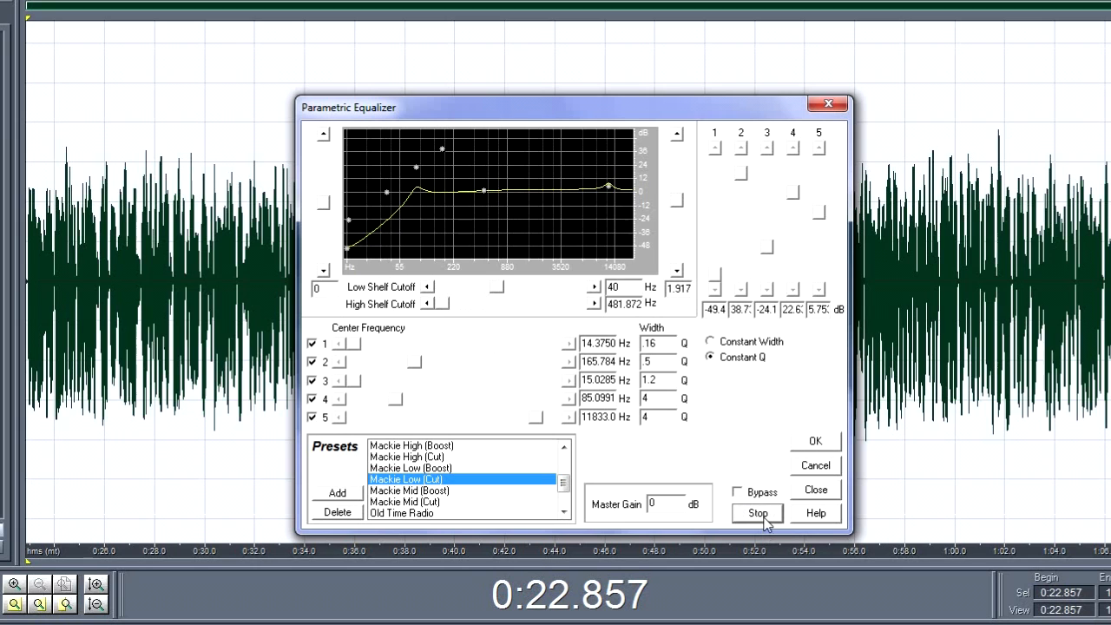
left_click(817, 442)
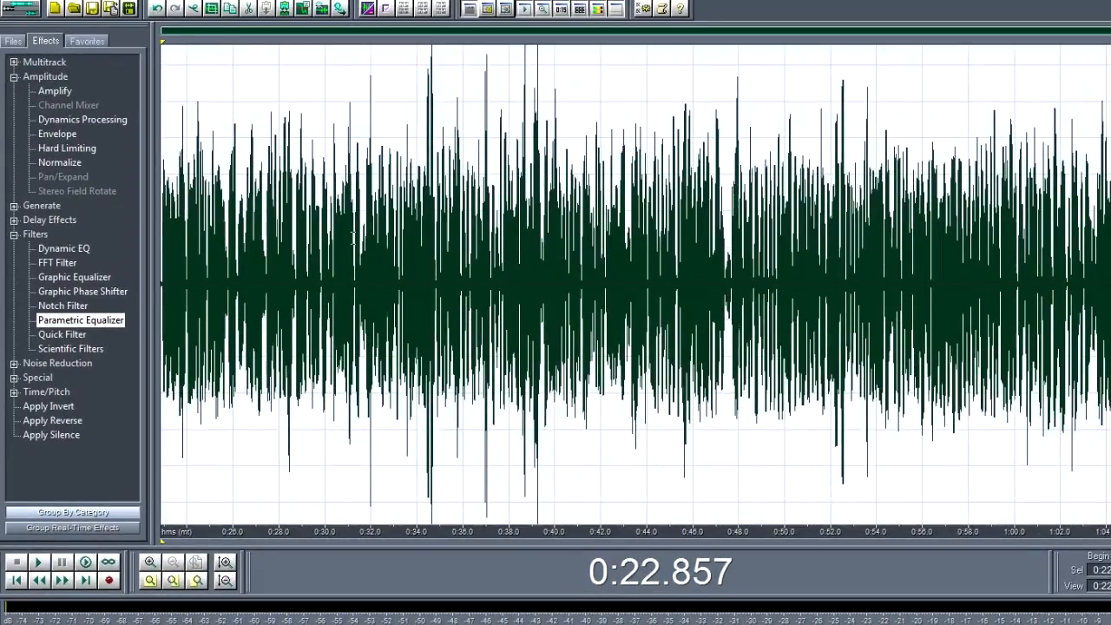
Step: Play the equalized vocal from about 0:33.5 to check its sound
left_click(406, 132)
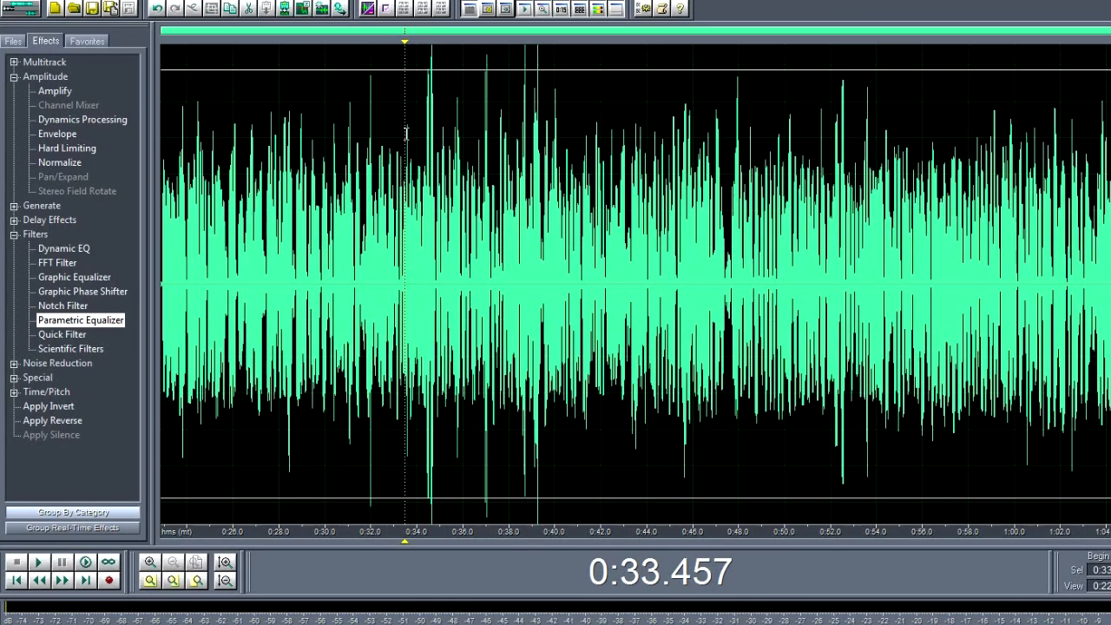
key("space")
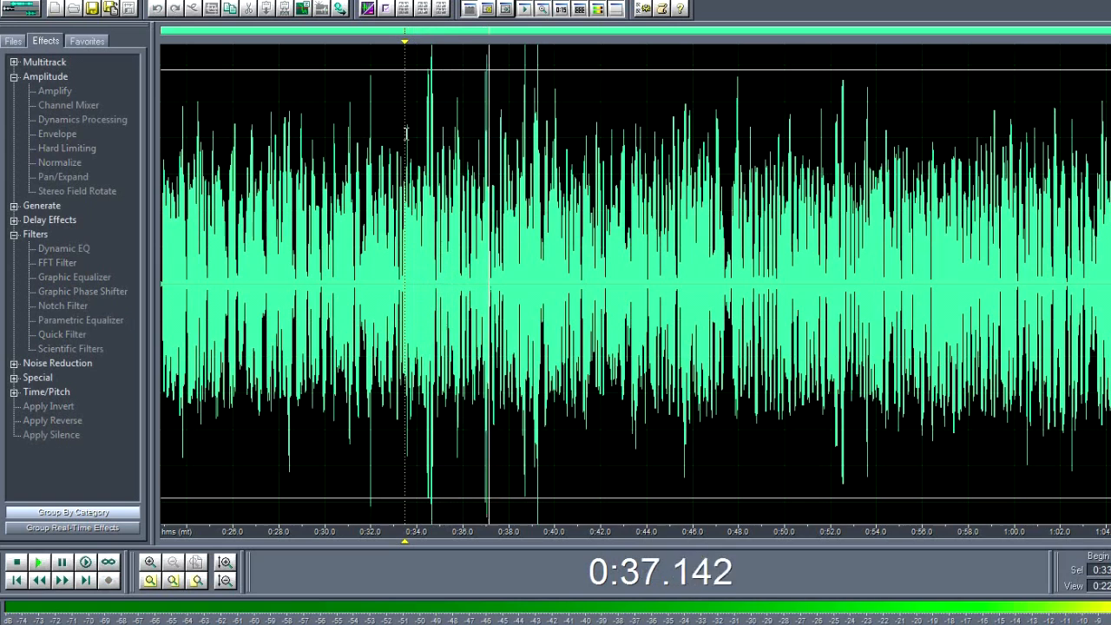
key("space")
Step: Reselect the whole vocal, apply Amplify at -1 dB and listen briefly to the result
double_click(406, 132)
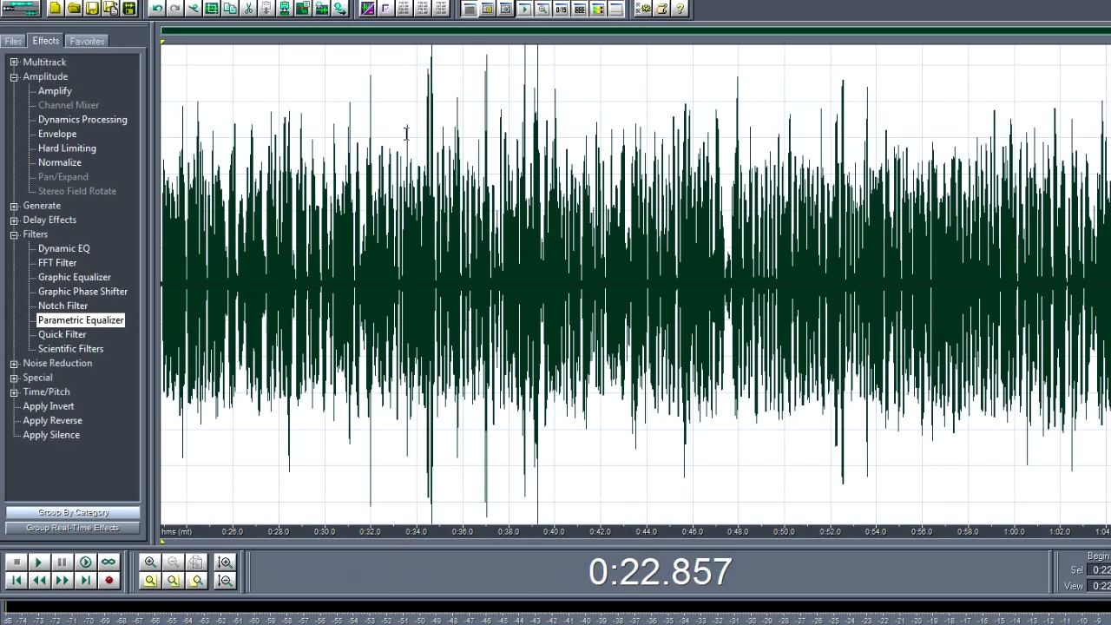
double_click(54, 91)
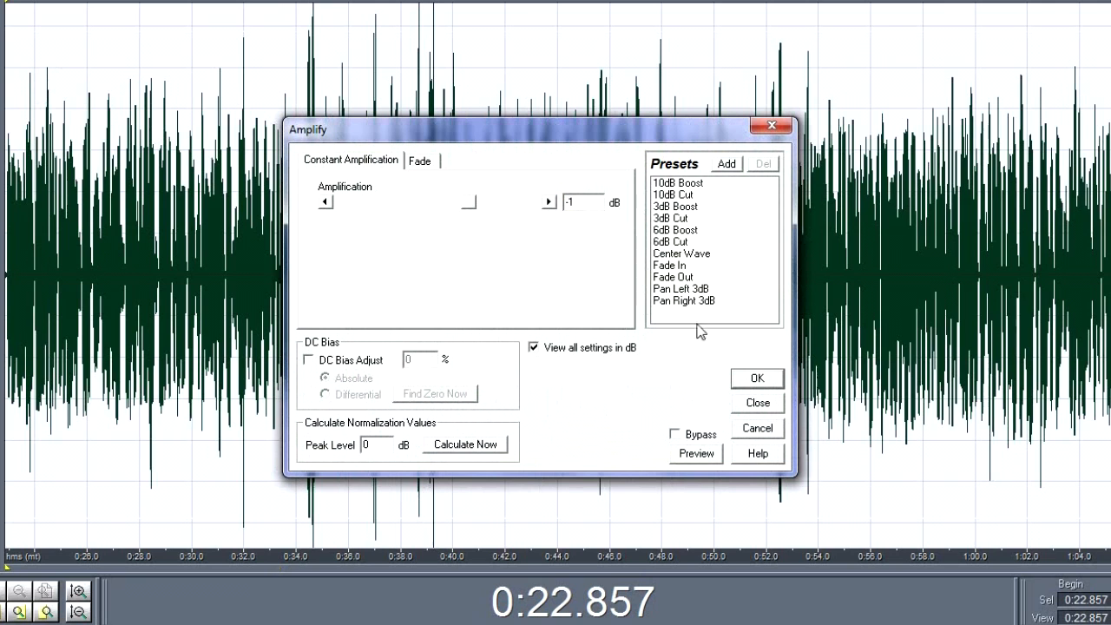
left_click(754, 380)
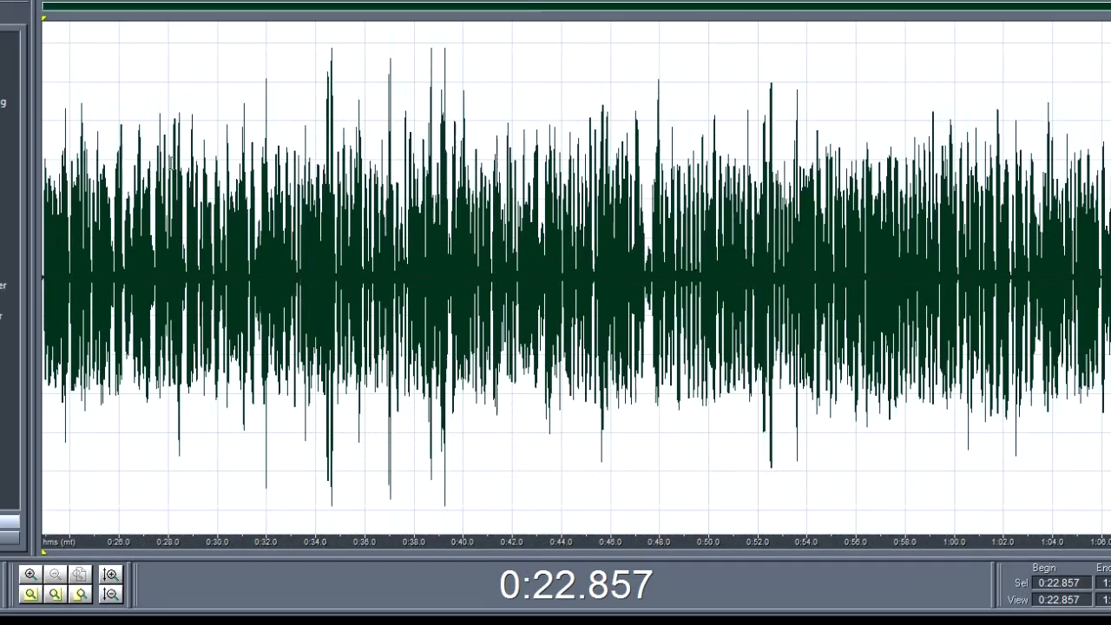
key("space")
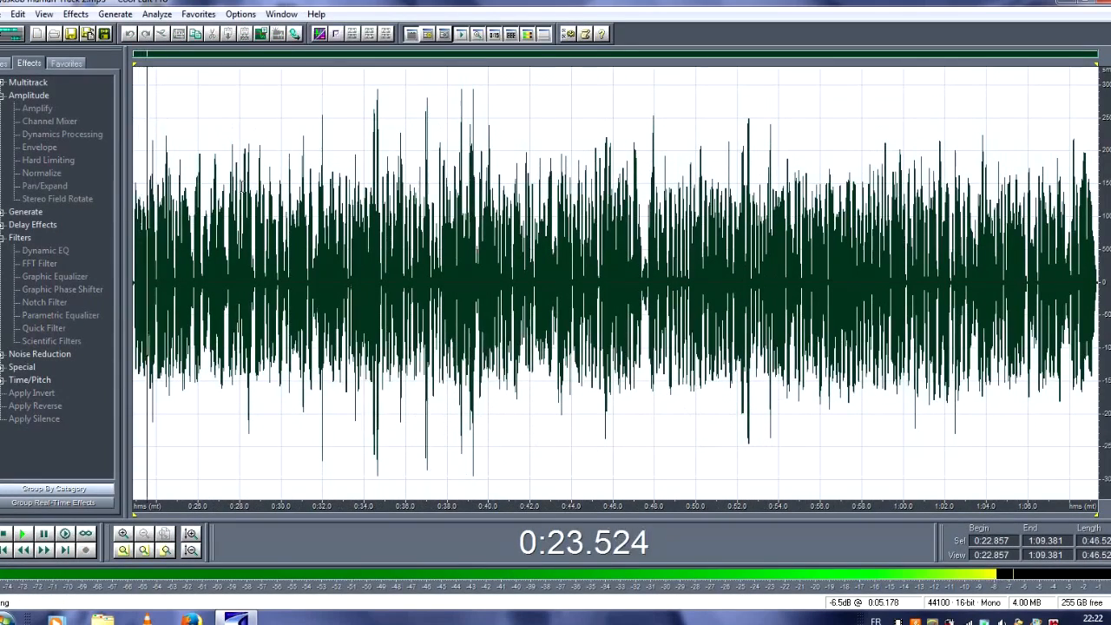
key("space")
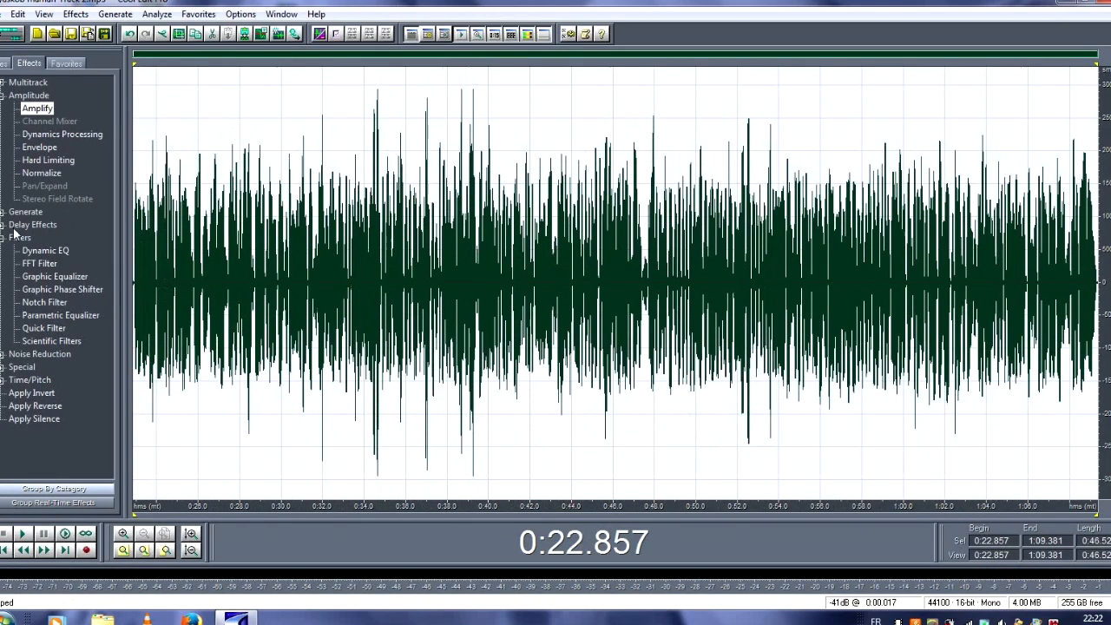
Step: Apply Reverb with the Vocal - Natural Reverb preset and the wet mix set to 10%, previewing it first
left_click(2, 96)
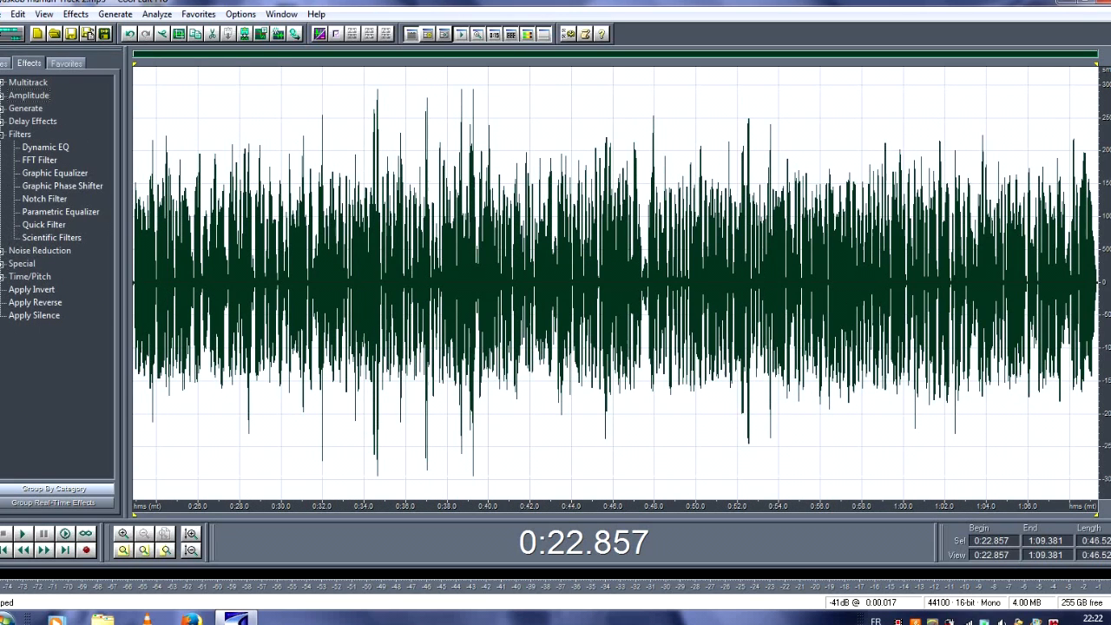
left_click(3, 122)
double_click(38, 252)
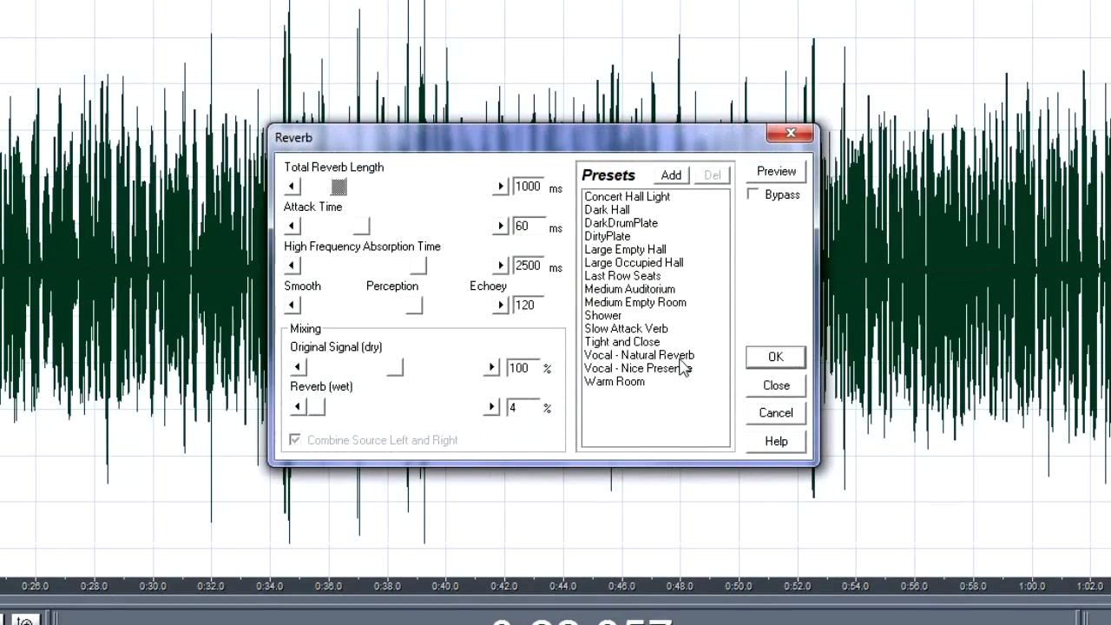
left_click(681, 357)
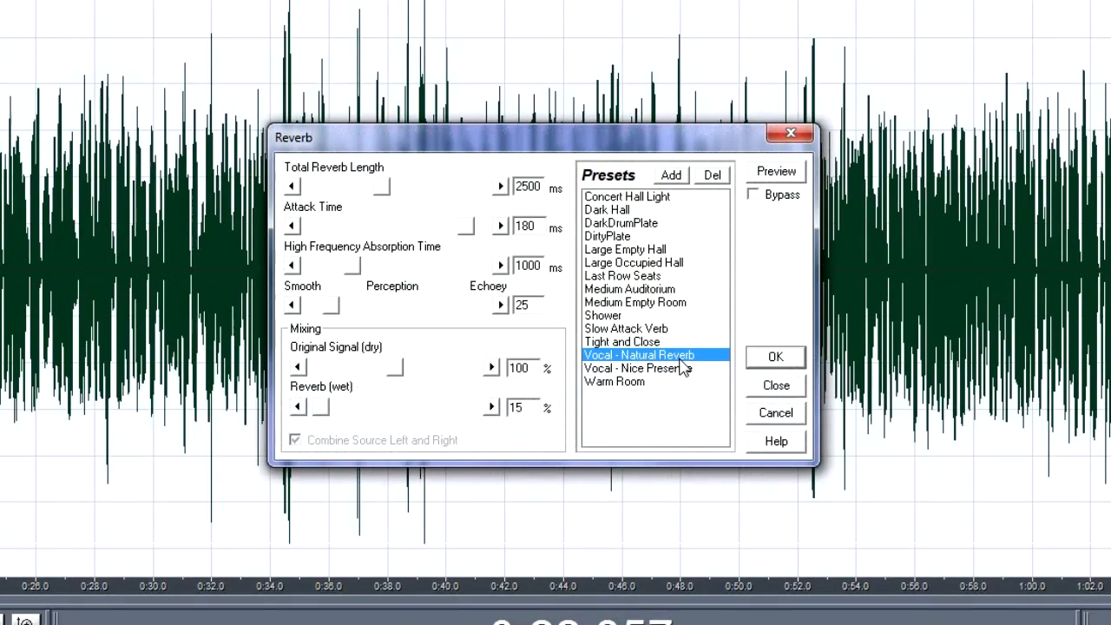
key("BackSpace")
type("0")
left_click(779, 178)
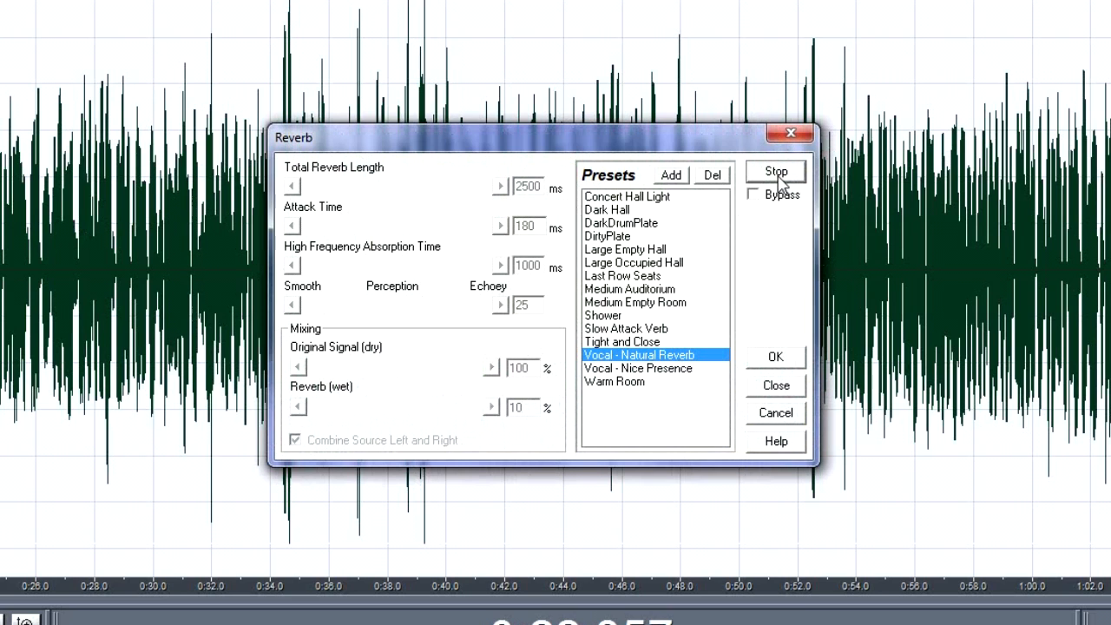
left_click(777, 174)
left_click(776, 357)
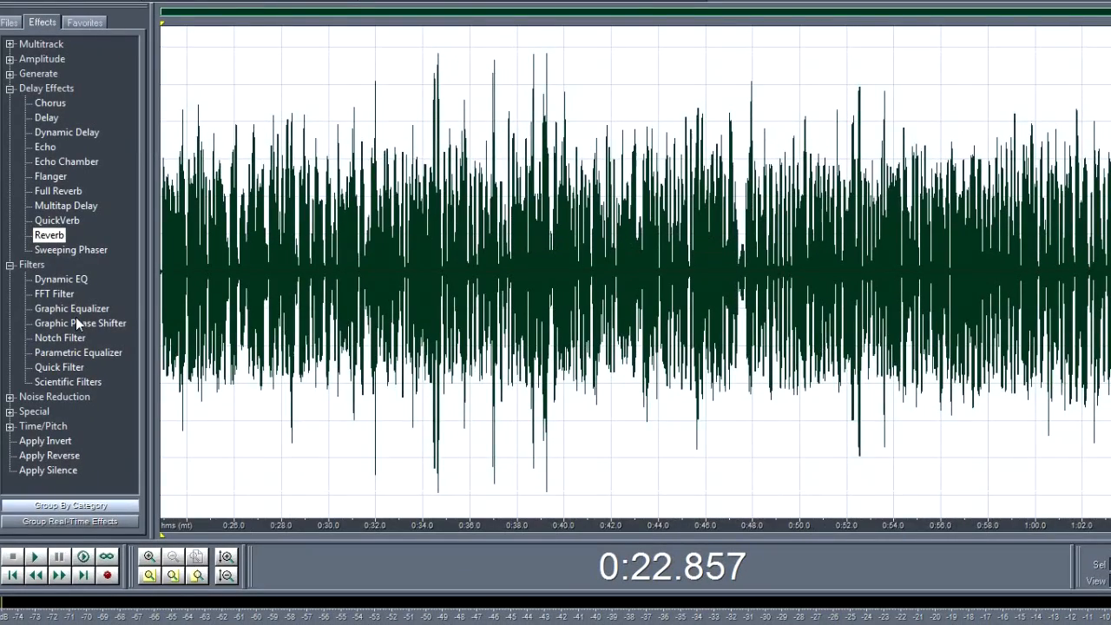
Step: Apply a second Reverb with the Vocal - Nice Presence preset and the wet mix set to 4%, previewing it first
double_click(50, 236)
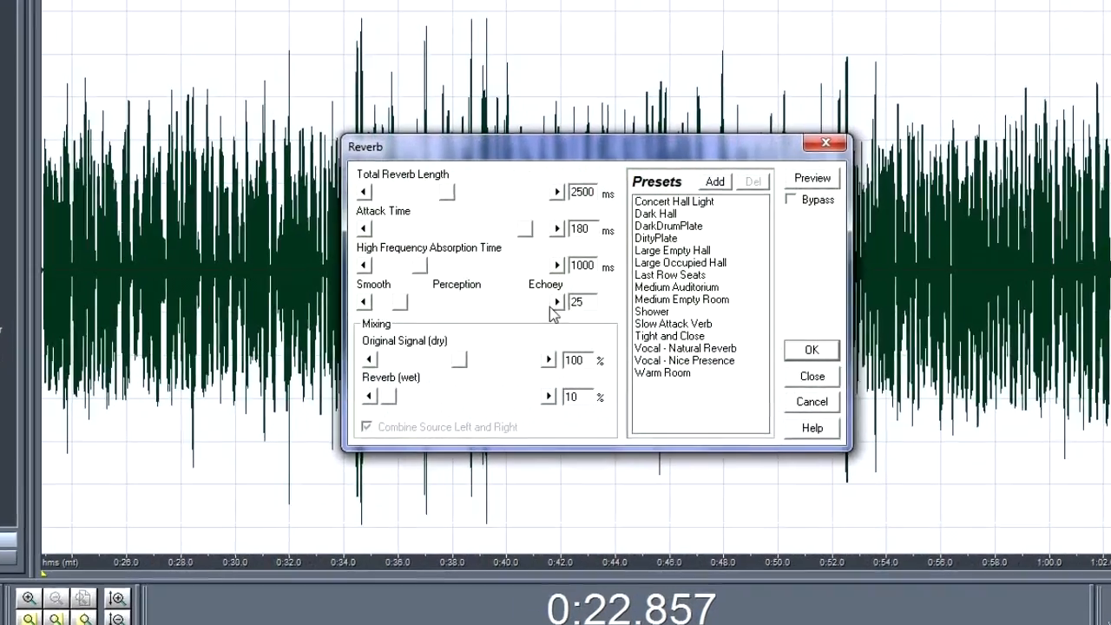
left_click(644, 371)
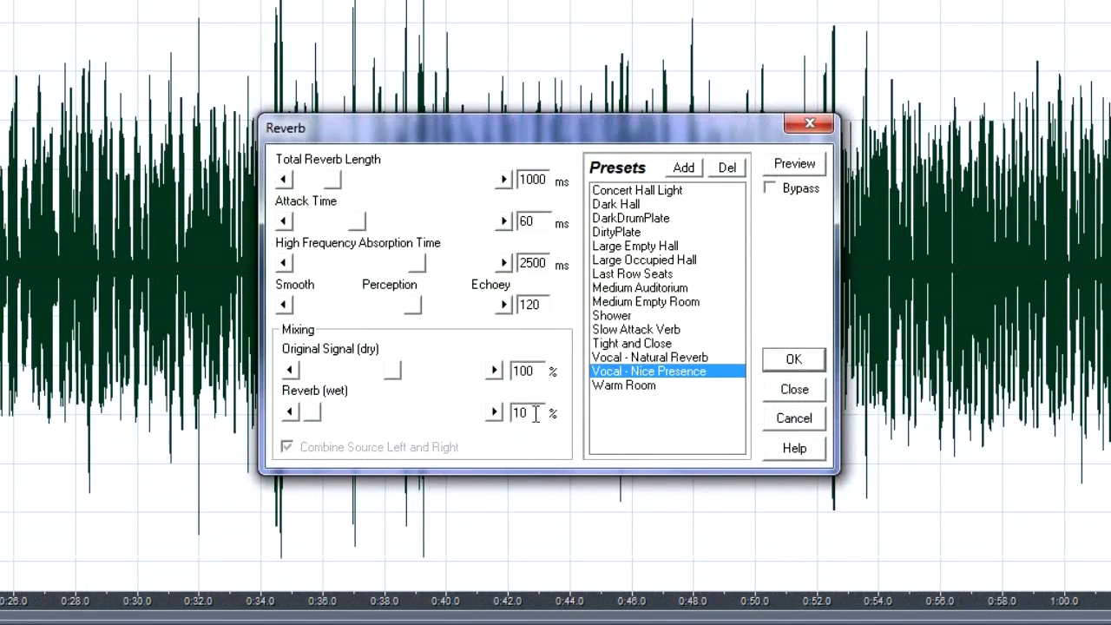
type("4")
left_click(787, 169)
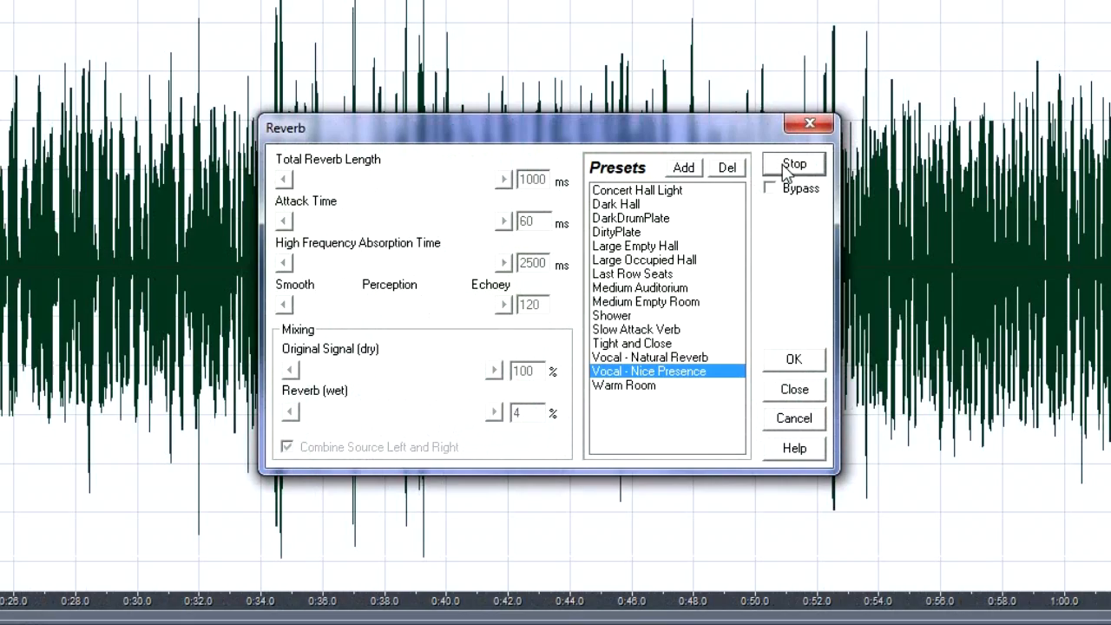
left_click(787, 169)
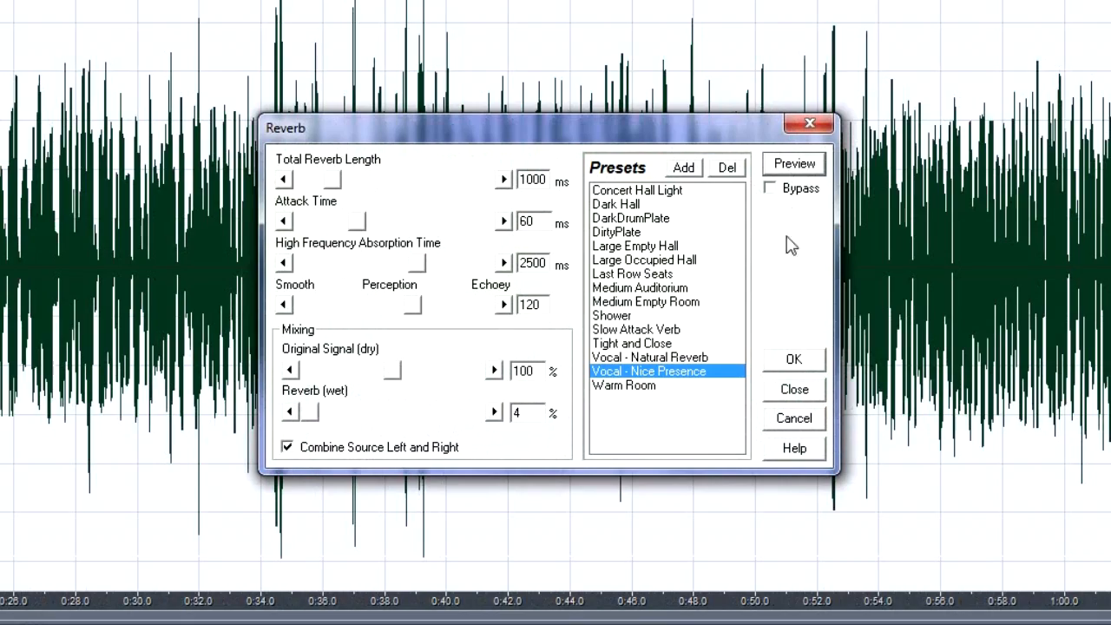
left_click(773, 363)
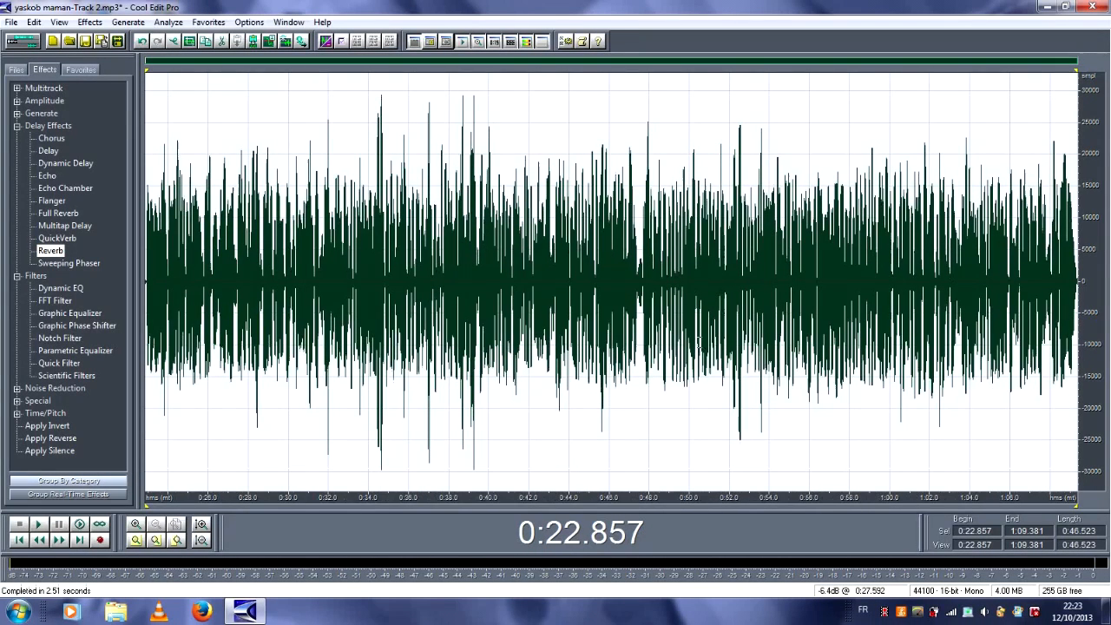
Step: Collapse the open effect categories, return to the multitrack view and place the playback cursor just before the Track 2 vocal clip
left_click(17, 276)
left_click(17, 125)
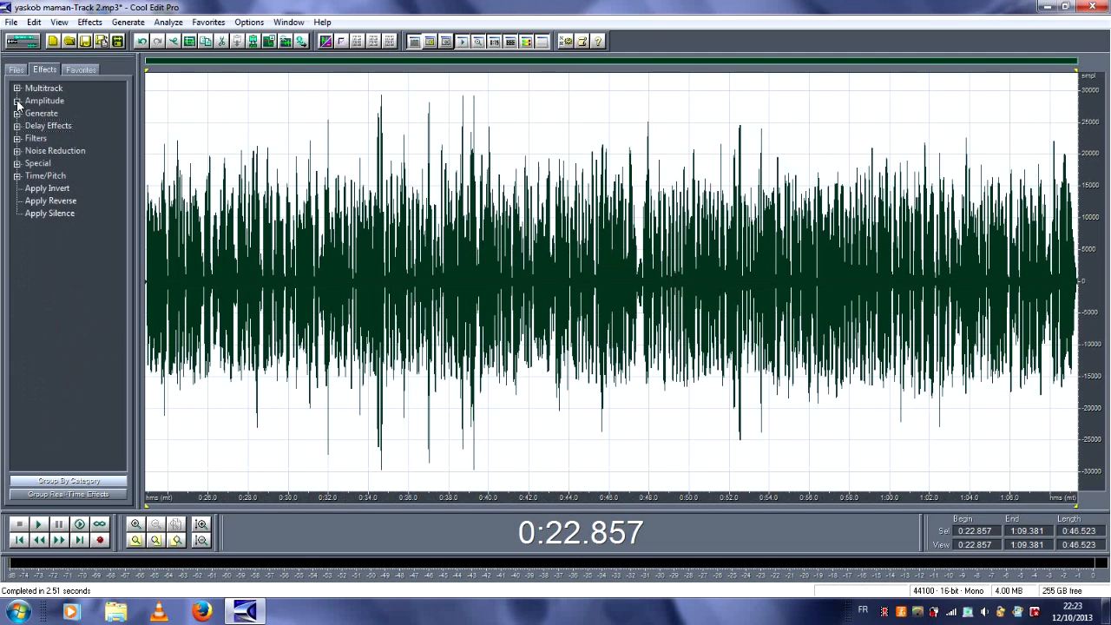
left_click(22, 40)
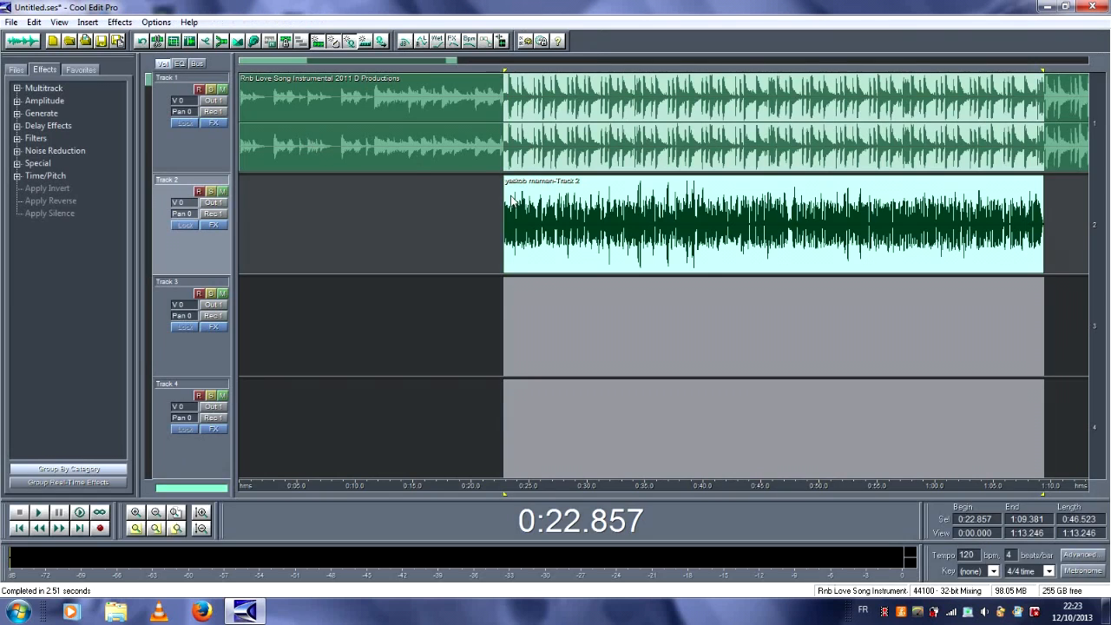
left_click(497, 217)
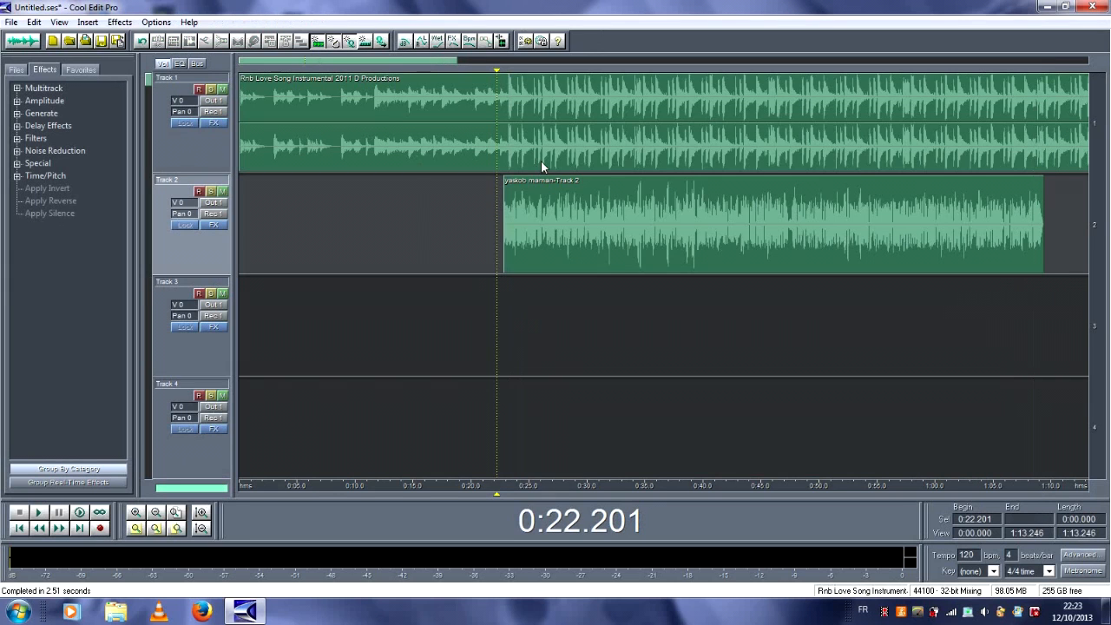
Step: Set the Track 2 volume to 1.6 and play the mix from just before the vocal for several seconds
left_click_drag(187, 202, 188, 191)
key("space")
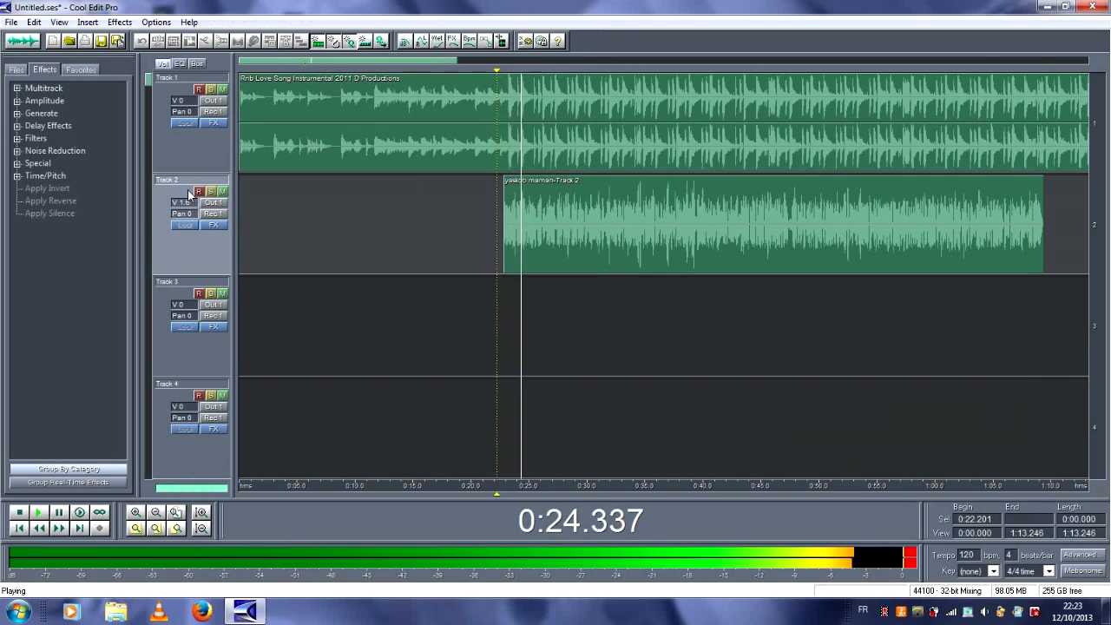
key("XF86AudioRaiseVolume")
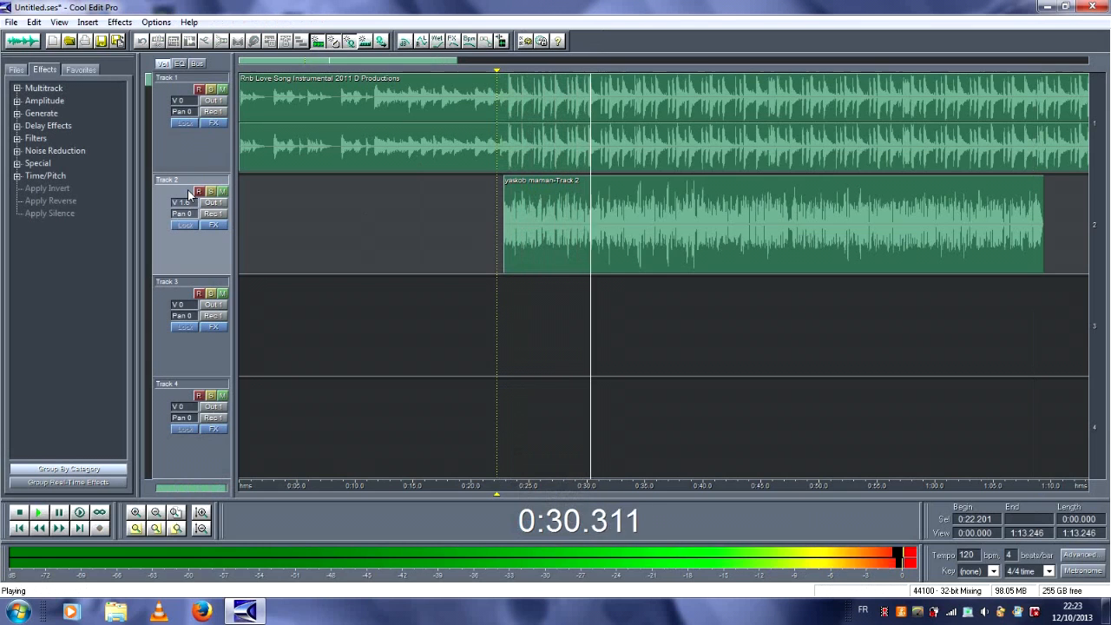
key("space")
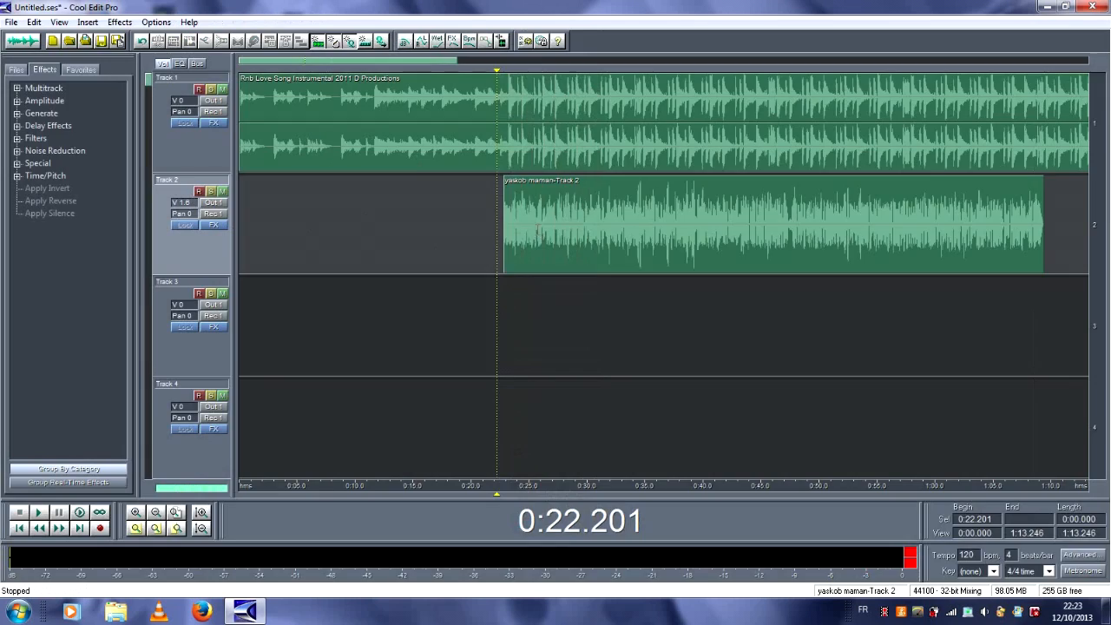
Step: Open the Track 2 vocal clip for waveform editing, start the Echo delay effect and set its delay to 700 ms
double_click(538, 235)
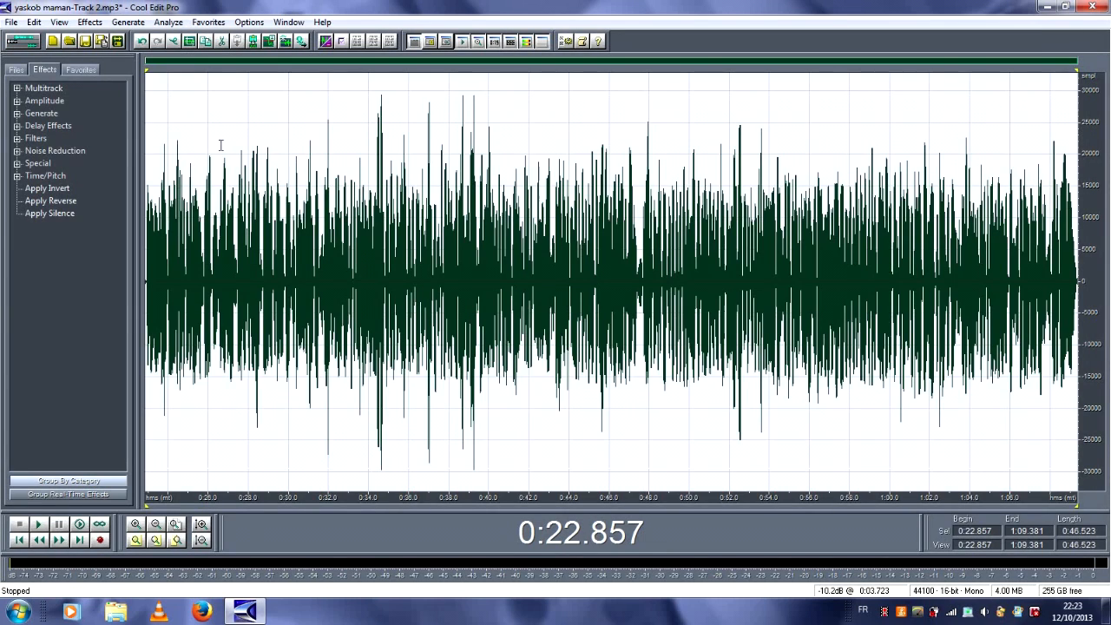
left_click(18, 126)
left_click(50, 177)
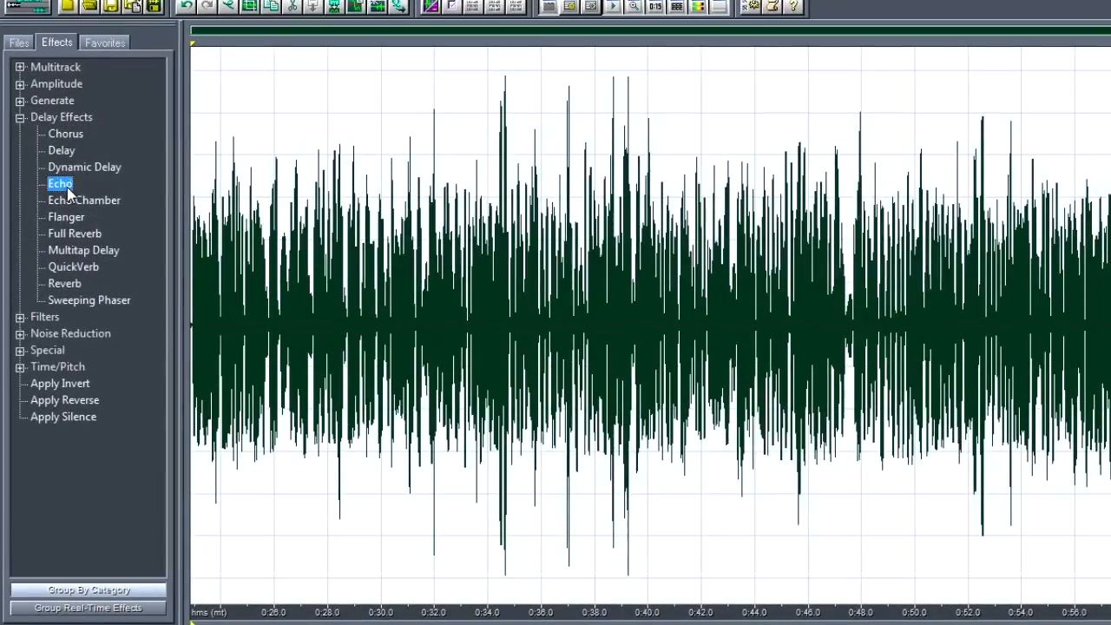
double_click(62, 184)
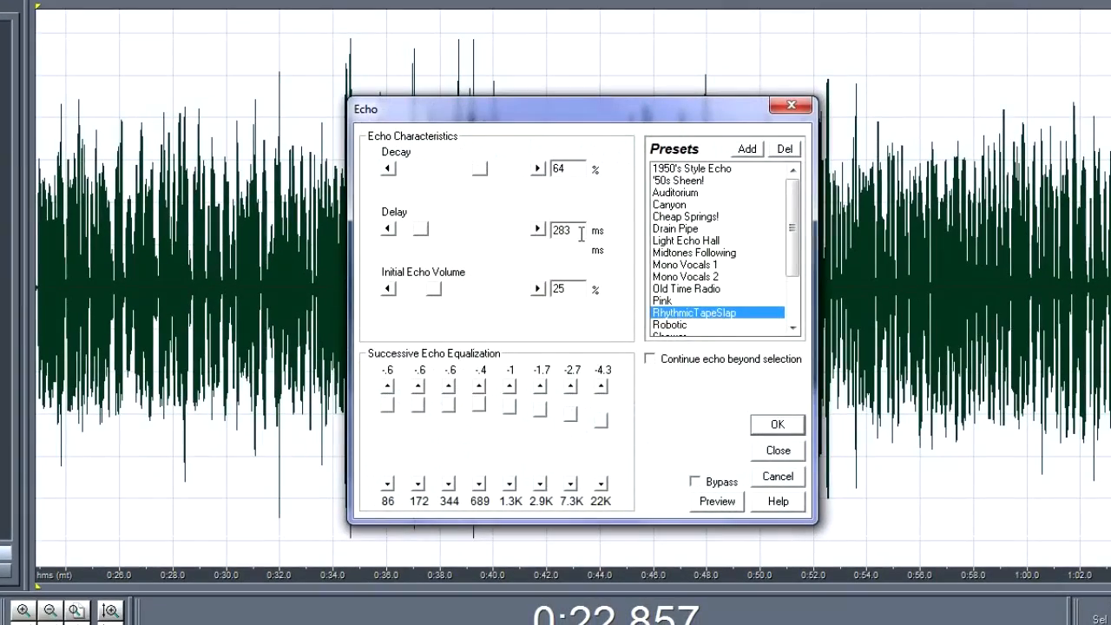
double_click(581, 234)
type("700")
Step: Lower the echo equalization to -14.4 at 86, -11.8 at 172, -11.4 at 344, -10.4 at 689, -5.1 at 7.3K and -9.7 at 22K; start previewing
mouse_move(388, 406)
left_mouse_down()
mouse_move(389, 458)
mouse_move(419, 417)
mouse_move(421, 461)
mouse_move(389, 466)
left_mouse_up()
left_click_drag(449, 409, 477, 448)
left_click_drag(610, 425, 574, 431)
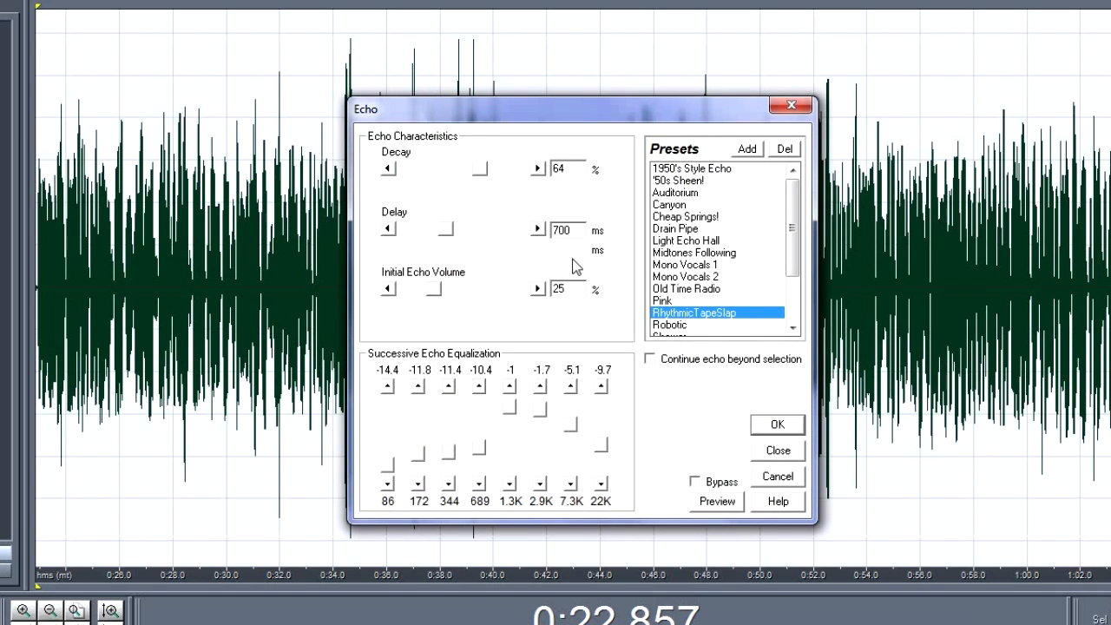
left_click(717, 505)
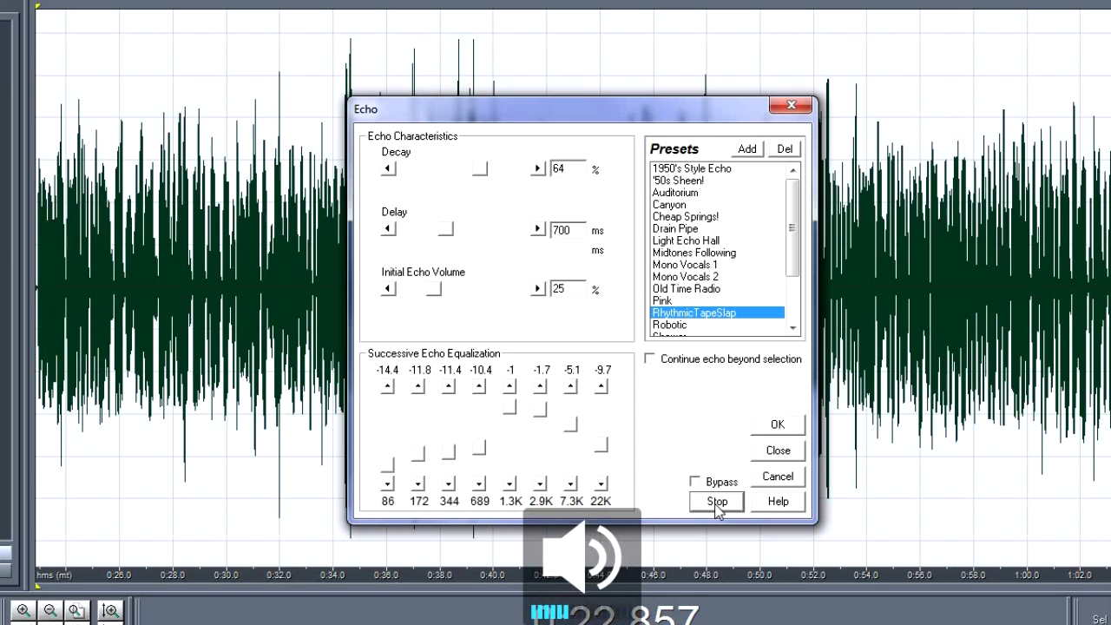
Step: During the preview, set initial echo volume to 69%, decay to 76%, the 1.3K band to -8.9 and the 172 band to -12.5; stop it
left_click_drag(440, 290, 493, 300)
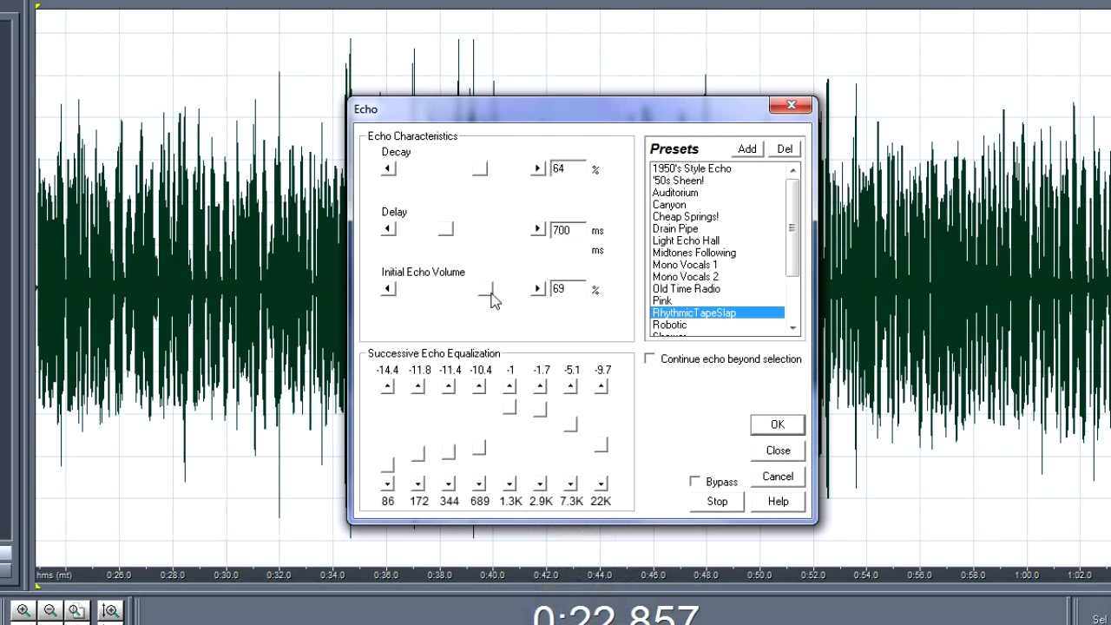
left_click_drag(510, 409, 511, 444)
left_click_drag(423, 452, 424, 454)
left_click_drag(521, 178, 496, 180)
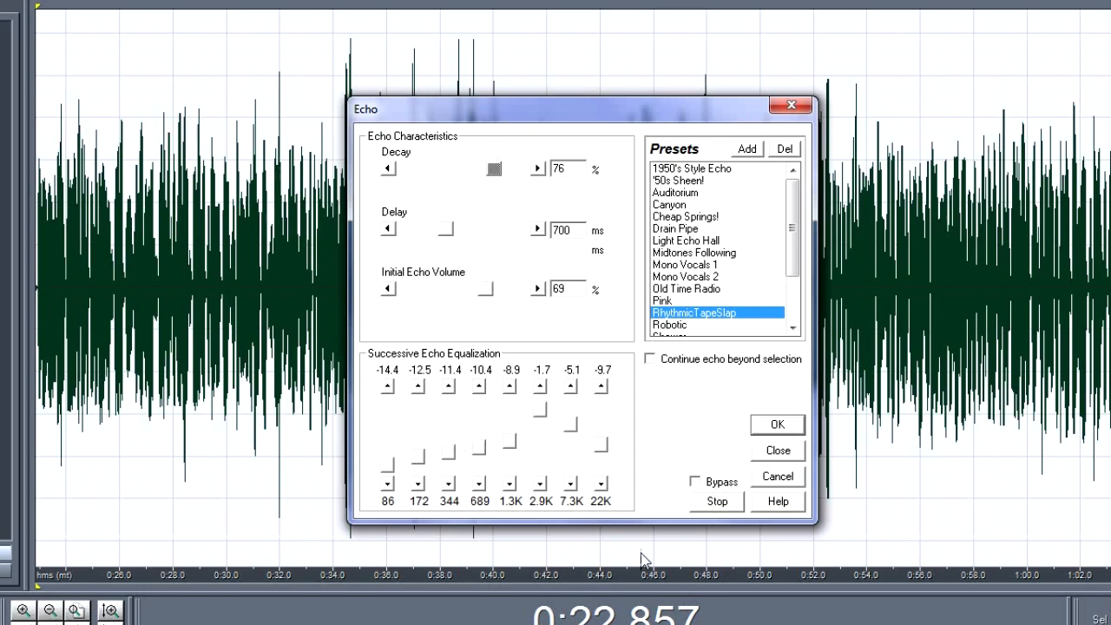
left_click(710, 510)
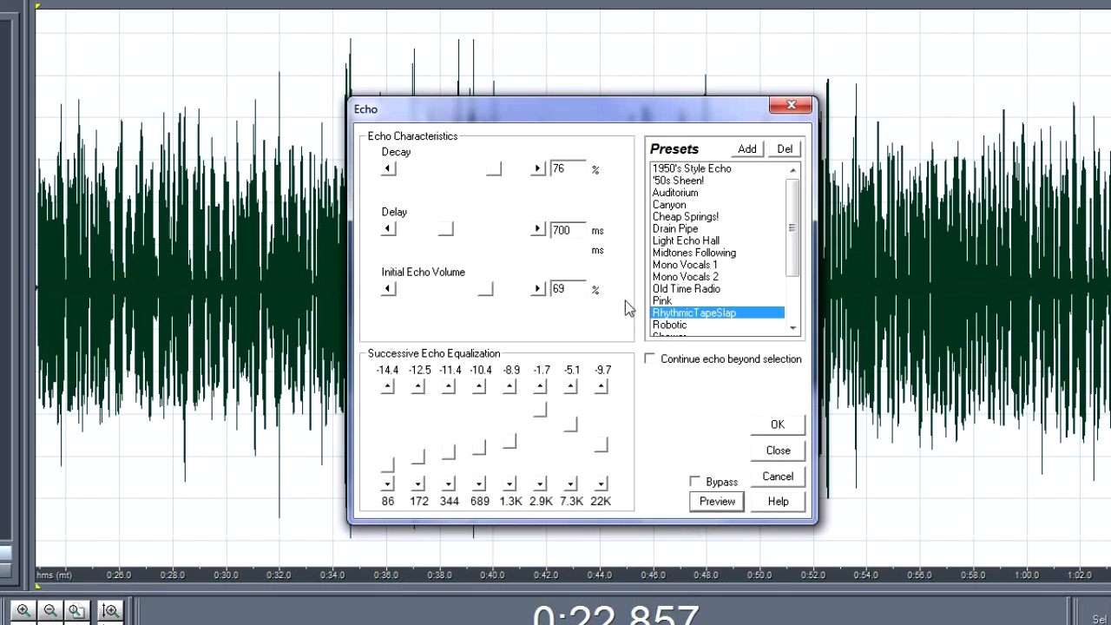
Step: Set echo bands 86 and 172 to -15, 344 to -14.2, 689 to -13.5, 1.3K to -5.9, 22K to -10.1; lower initial echo volume and apply
left_click_drag(419, 460, 387, 475)
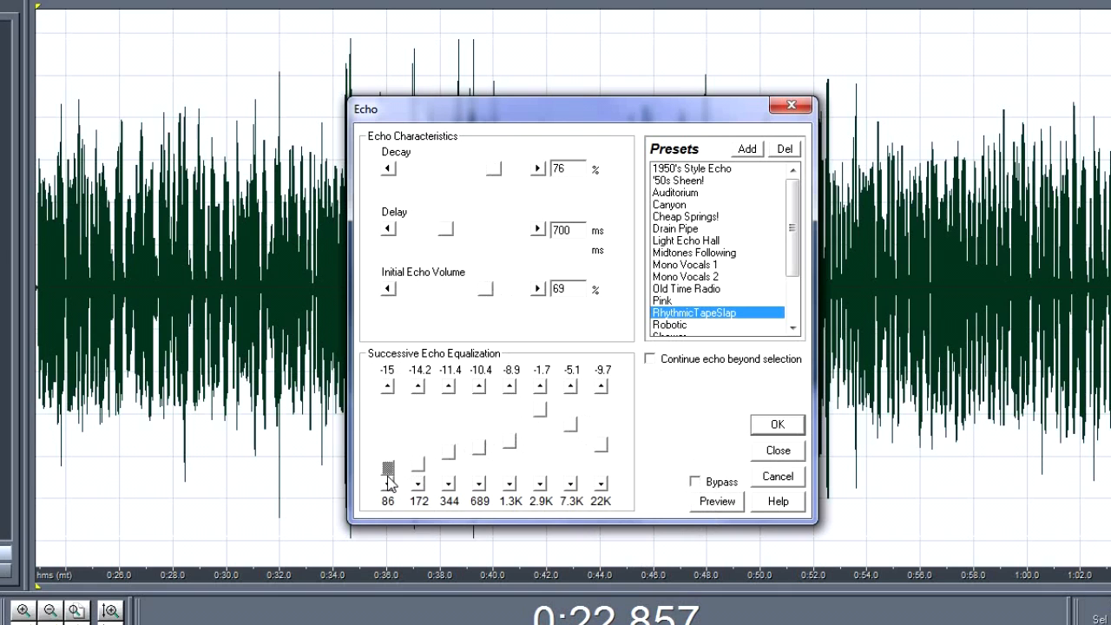
mouse_move(450, 453)
left_mouse_down()
mouse_move(455, 471)
mouse_move(422, 476)
mouse_move(449, 465)
left_mouse_up()
left_click_drag(513, 448, 486, 472)
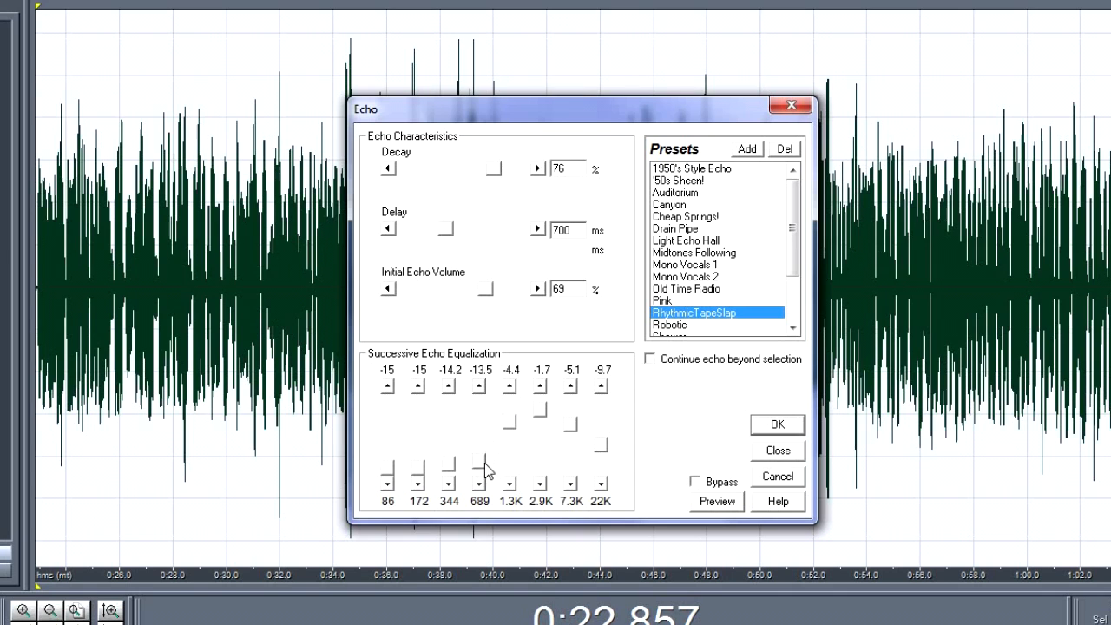
left_click_drag(518, 432, 516, 437)
left_click_drag(600, 444, 600, 448)
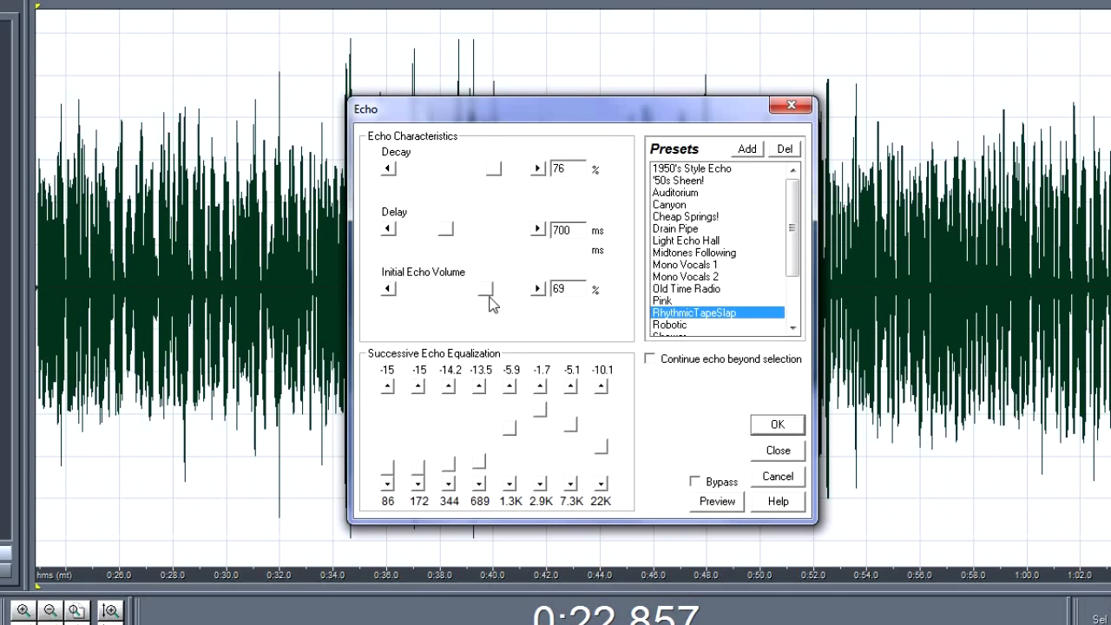
left_click_drag(489, 291, 422, 298)
left_click(774, 425)
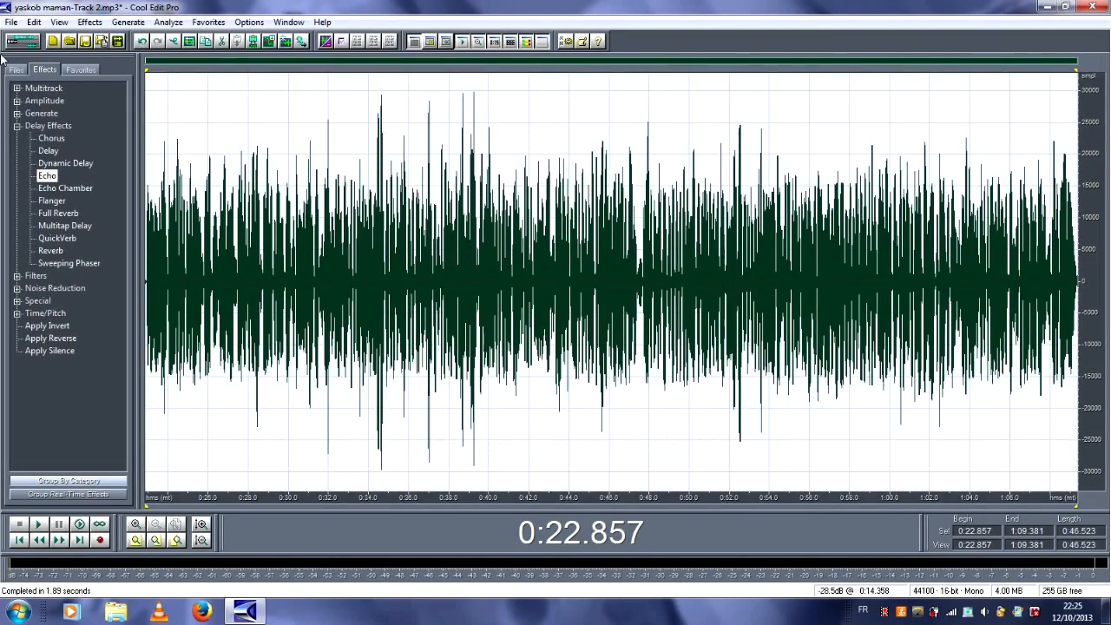
Step: Return to the multitrack view, place the playback cursor at the start of the vocal clip and listen briefly to the mix
left_click(30, 41)
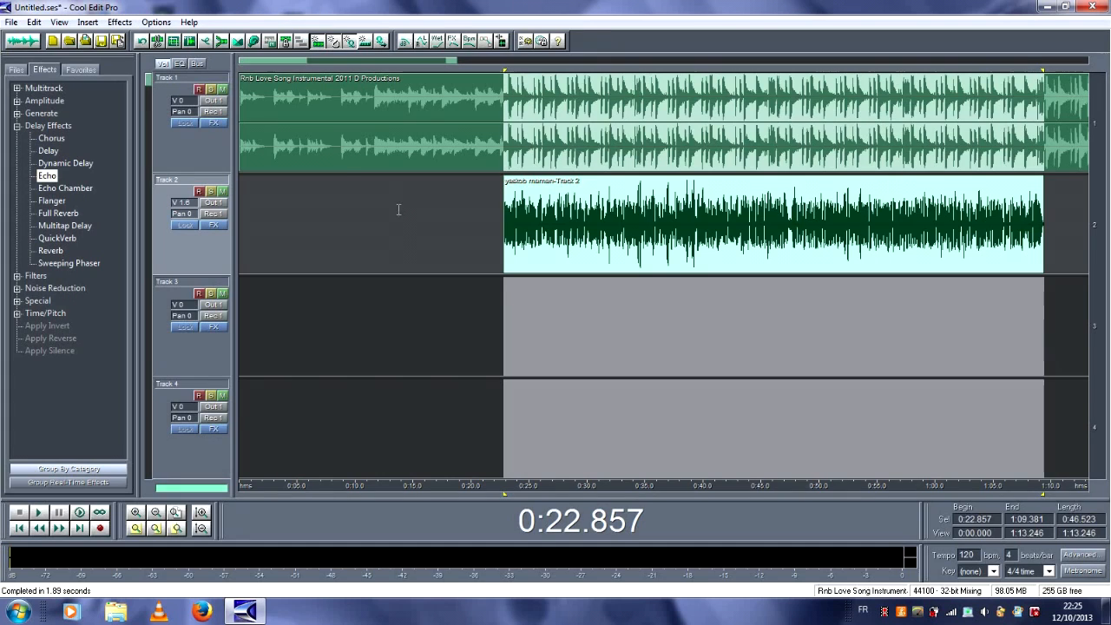
left_click(482, 217)
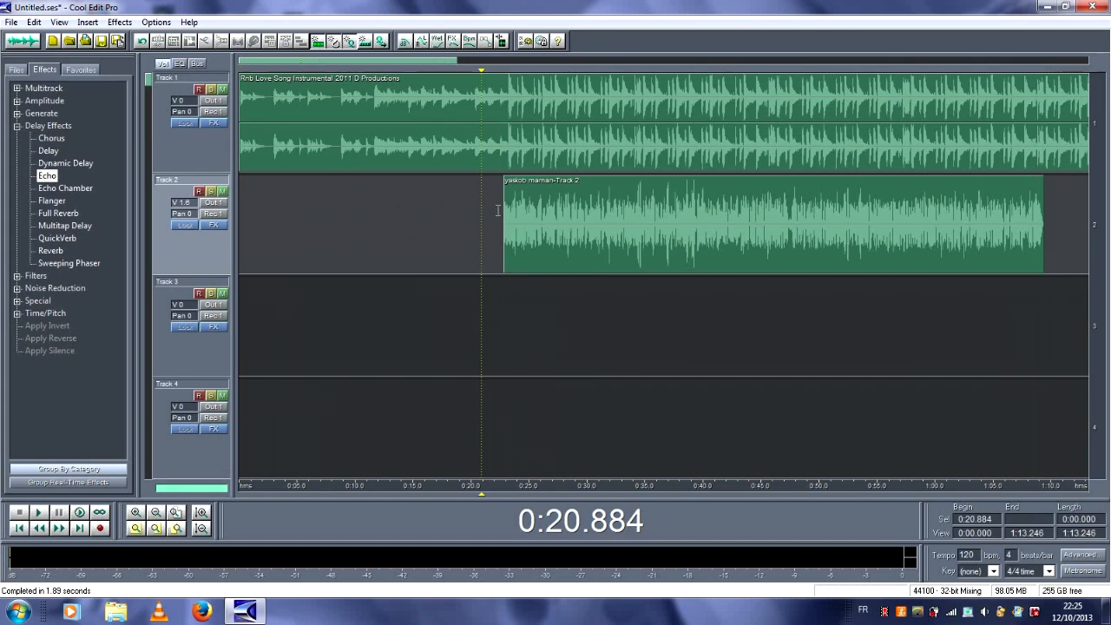
left_click(504, 208)
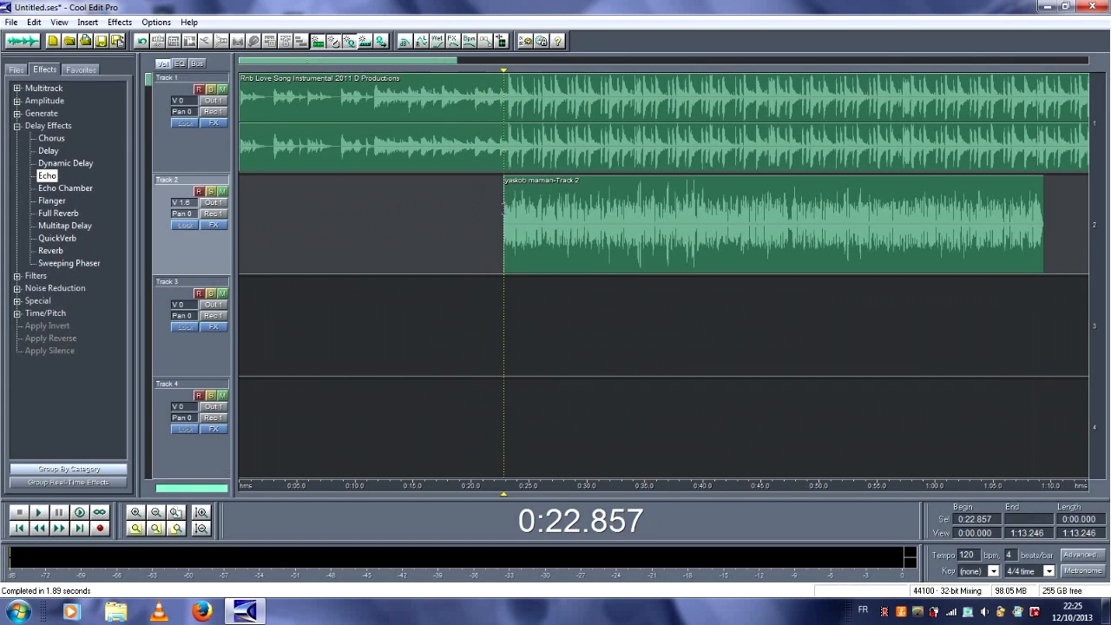
key("space")
key("space")
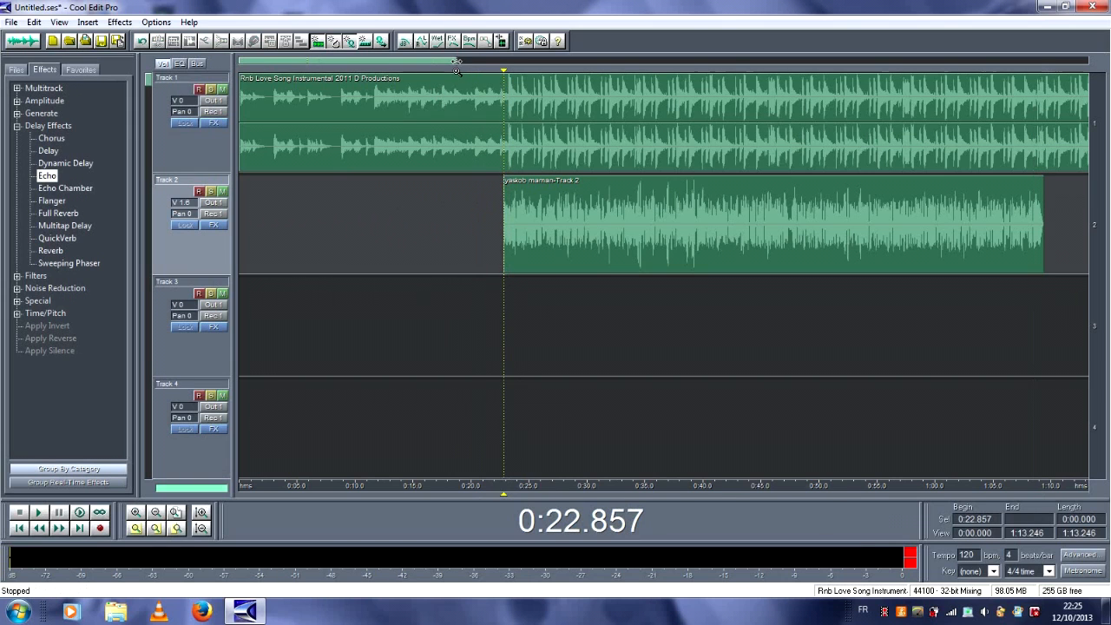
Step: Split the Track 1 instrumental at 1:11.465, shortly after the vocal ends, and delete the part after the split
left_click_drag(454, 66, 535, 74)
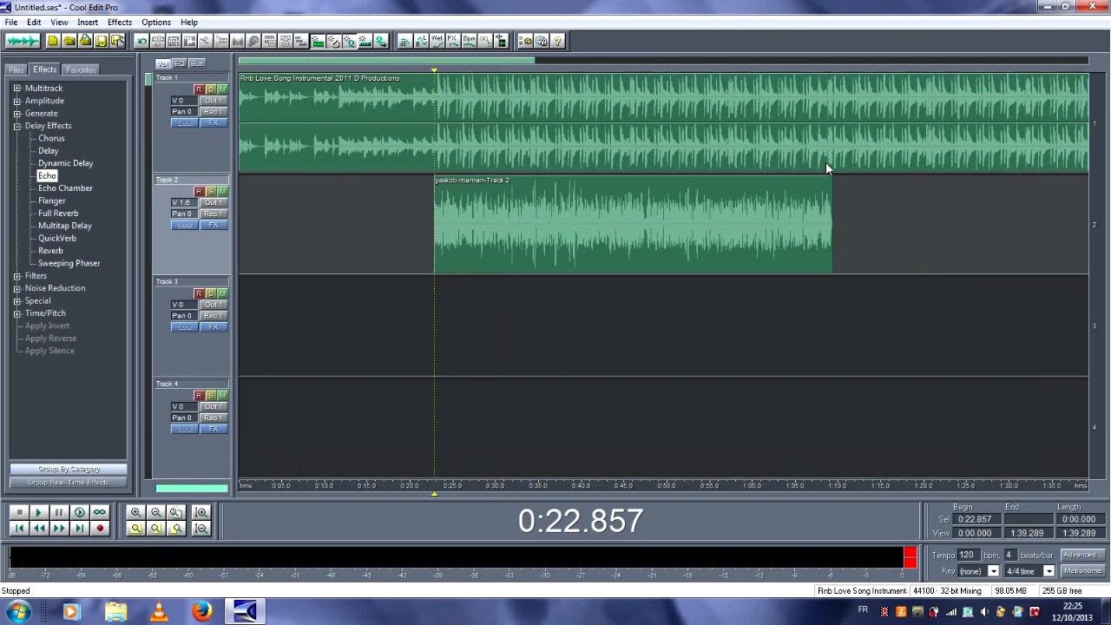
left_click(851, 158)
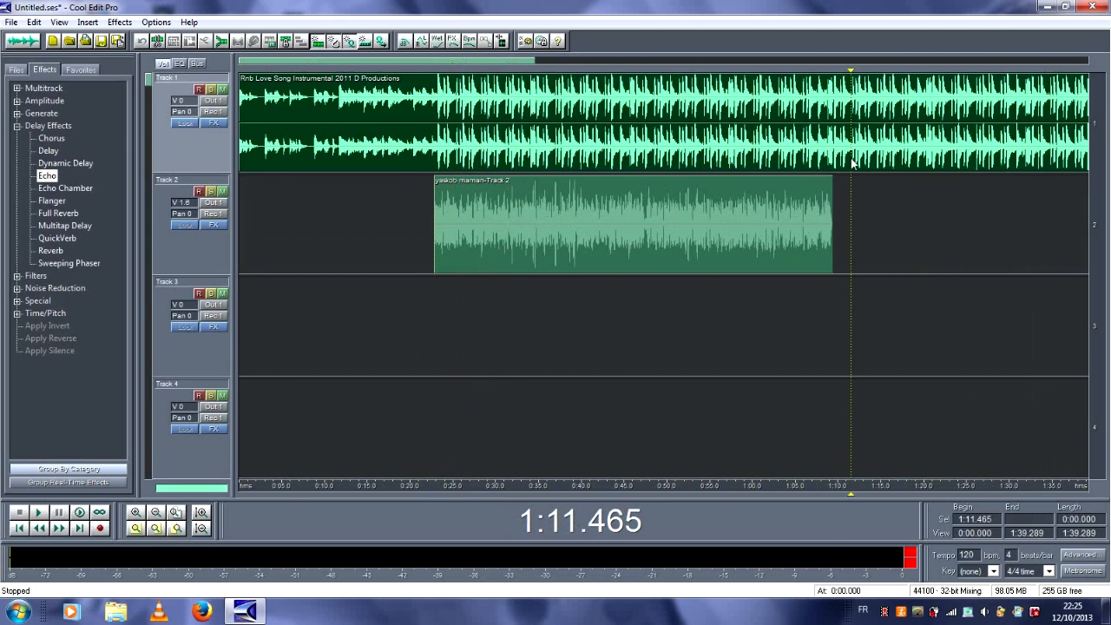
right_click(849, 156)
left_click(921, 451)
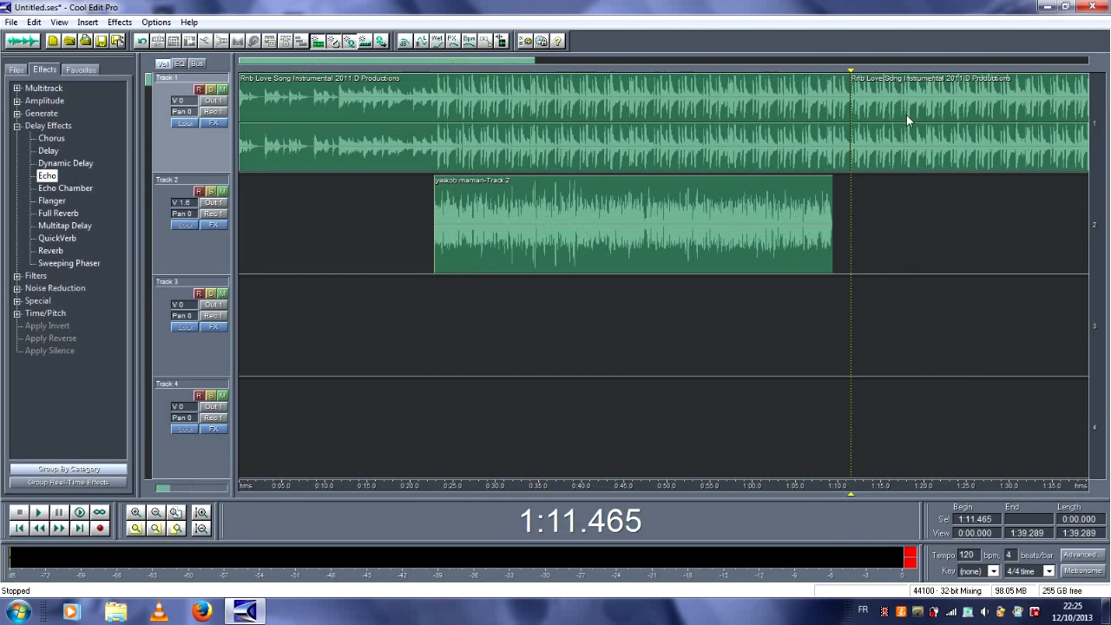
left_click(907, 115)
key("Delete")
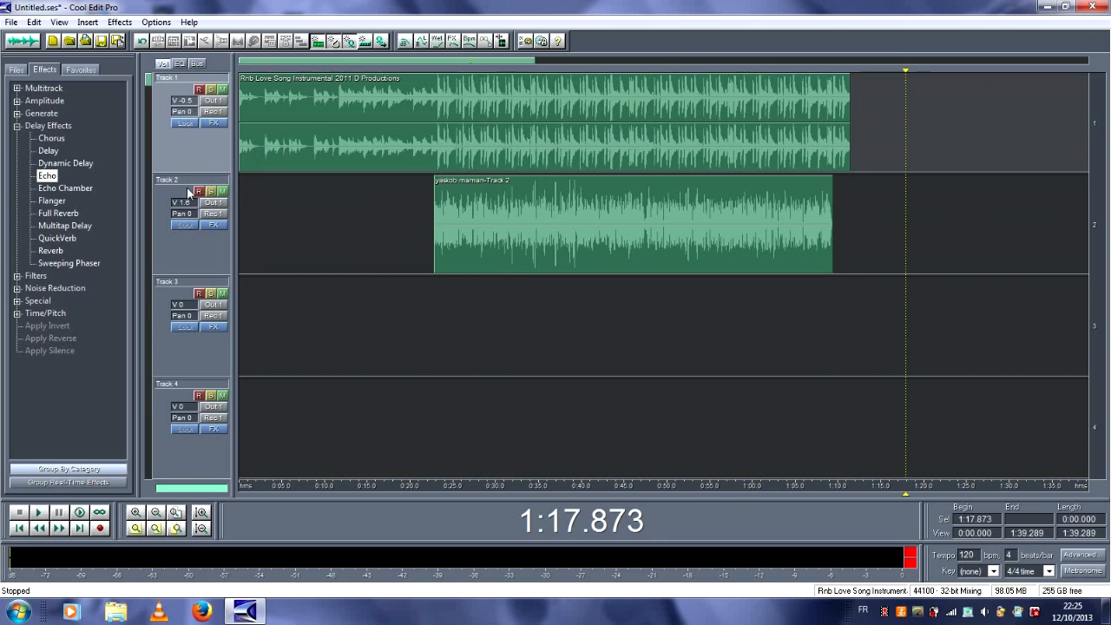
Step: Set the Track 2 volume to 2.0 and the Track 1 volume to -0.3, playing the mix briefly from the vocal's start
left_click_drag(191, 204, 192, 202)
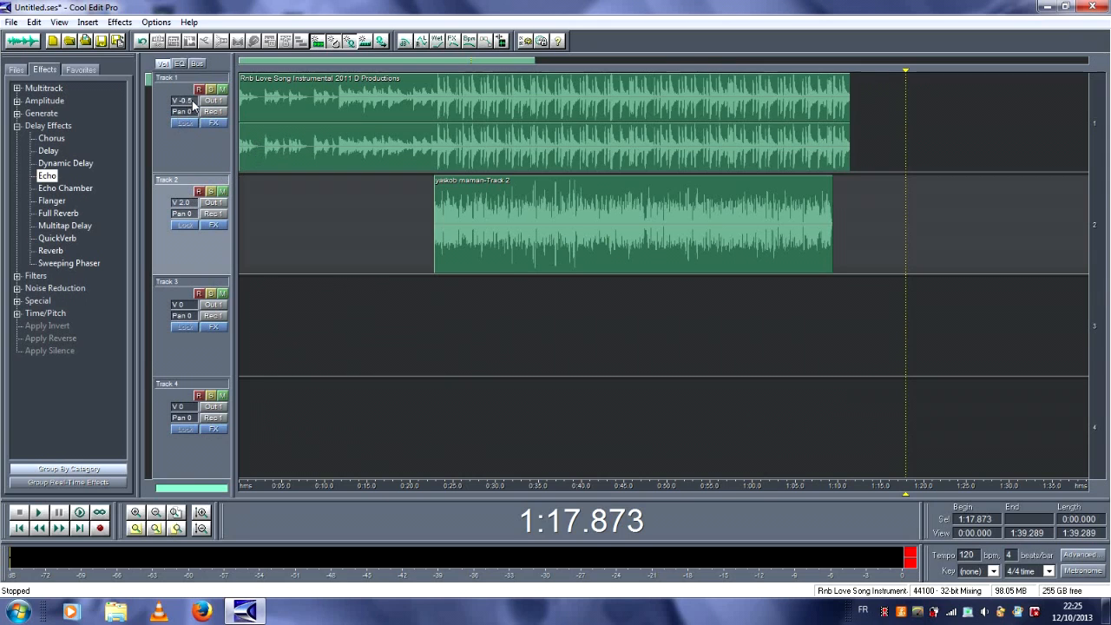
left_click_drag(193, 103, 201, 101)
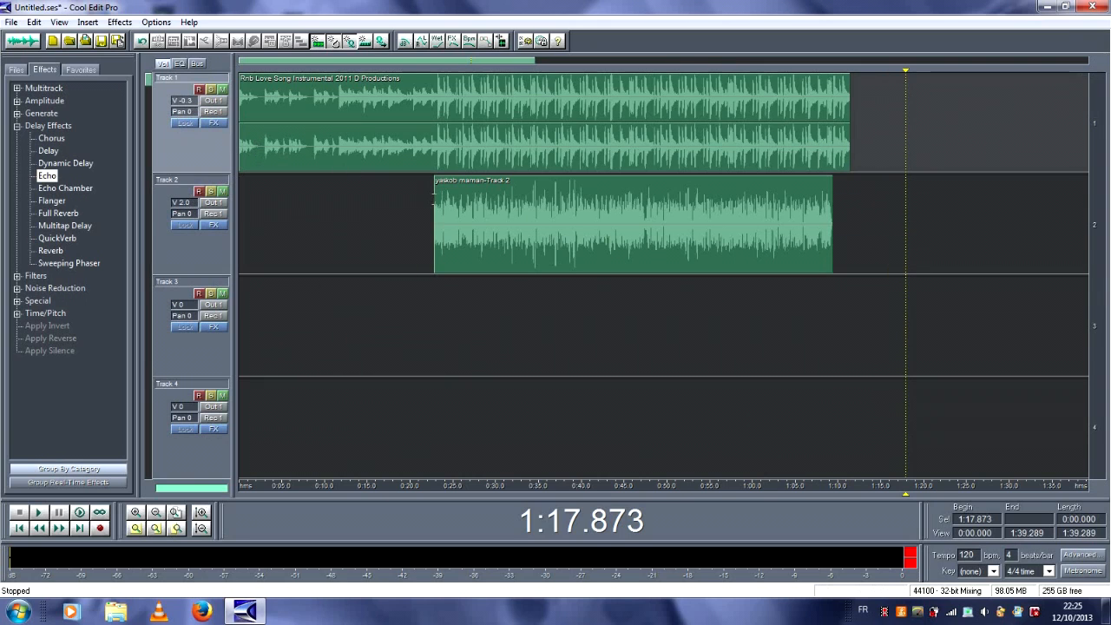
left_click(434, 199)
key("space")
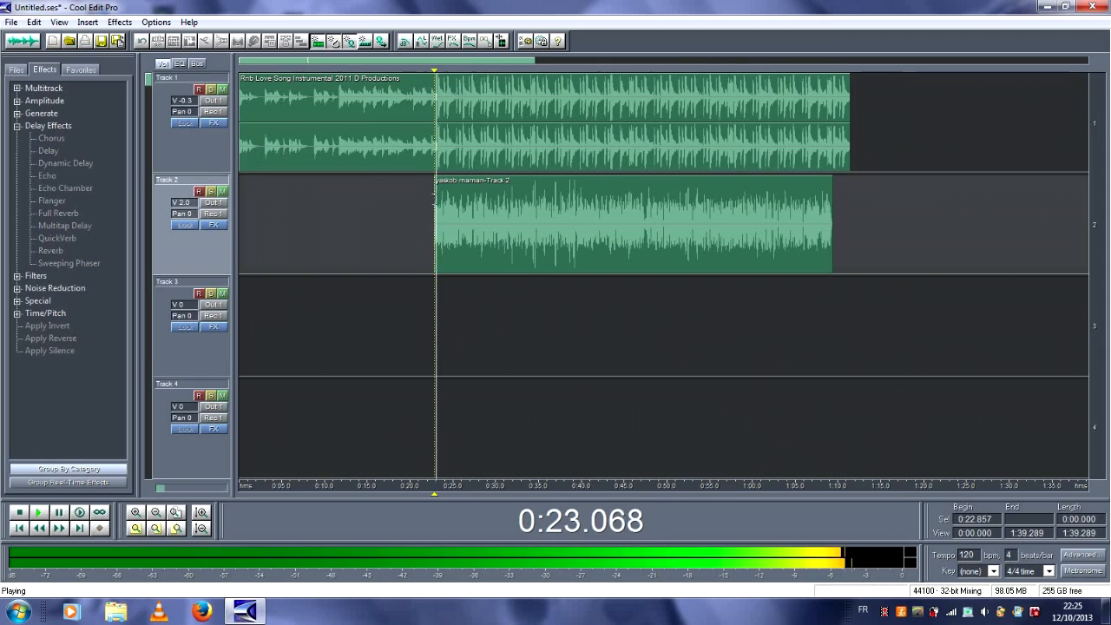
key("XF86AudioLowerVolume")
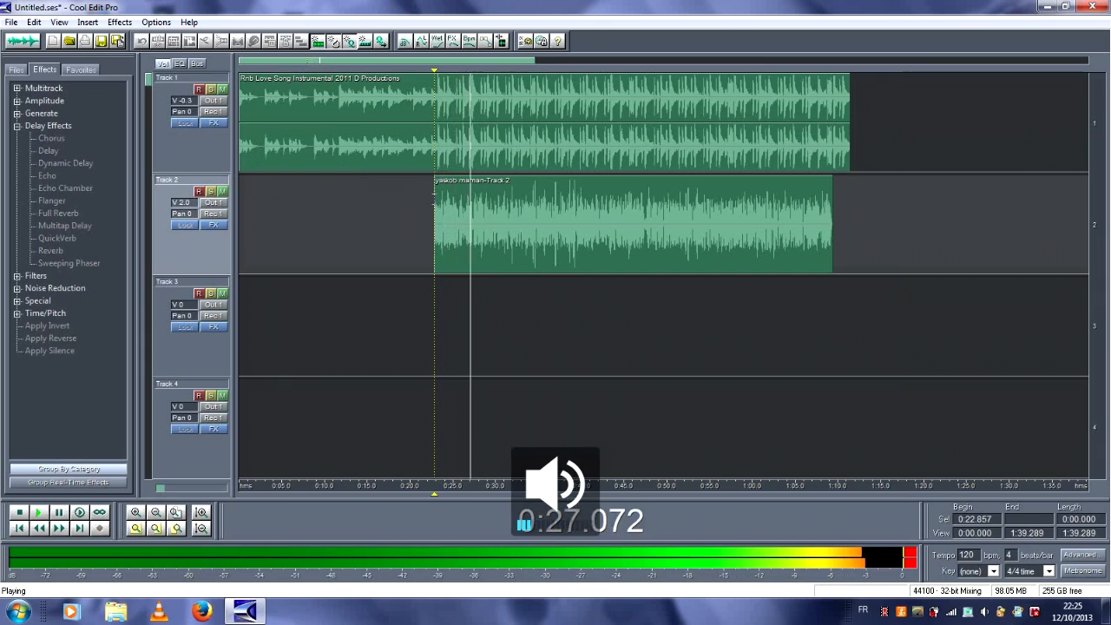
key("space")
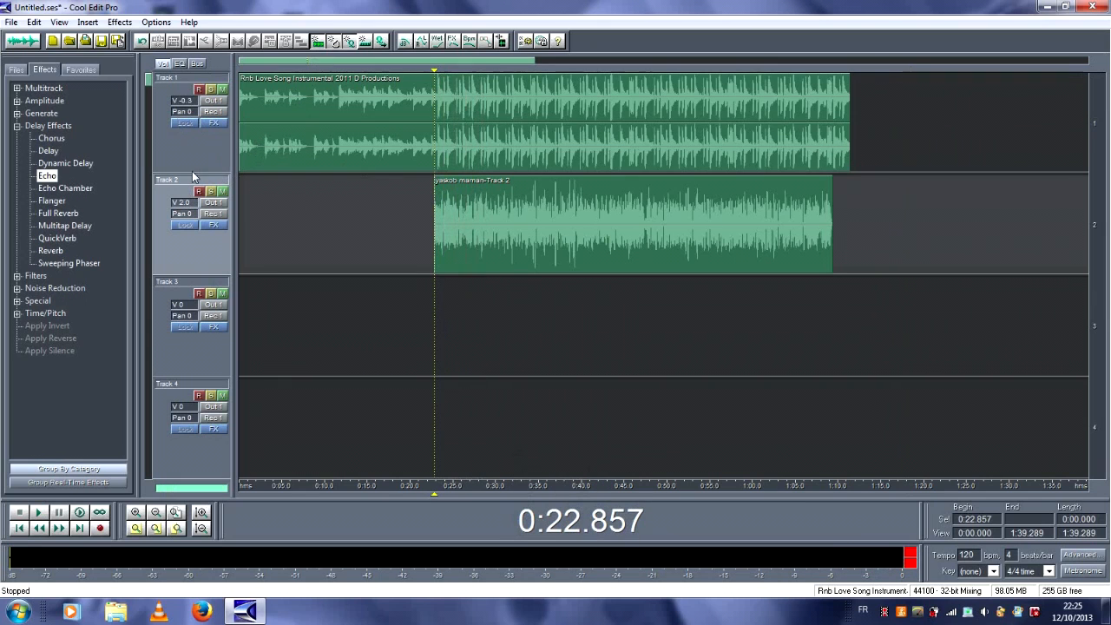
Step: Set the Track 2 volume to 1.5, listen briefly and place the playback cursor just before the vocal clip
left_click_drag(185, 204, 185, 206)
key("space")
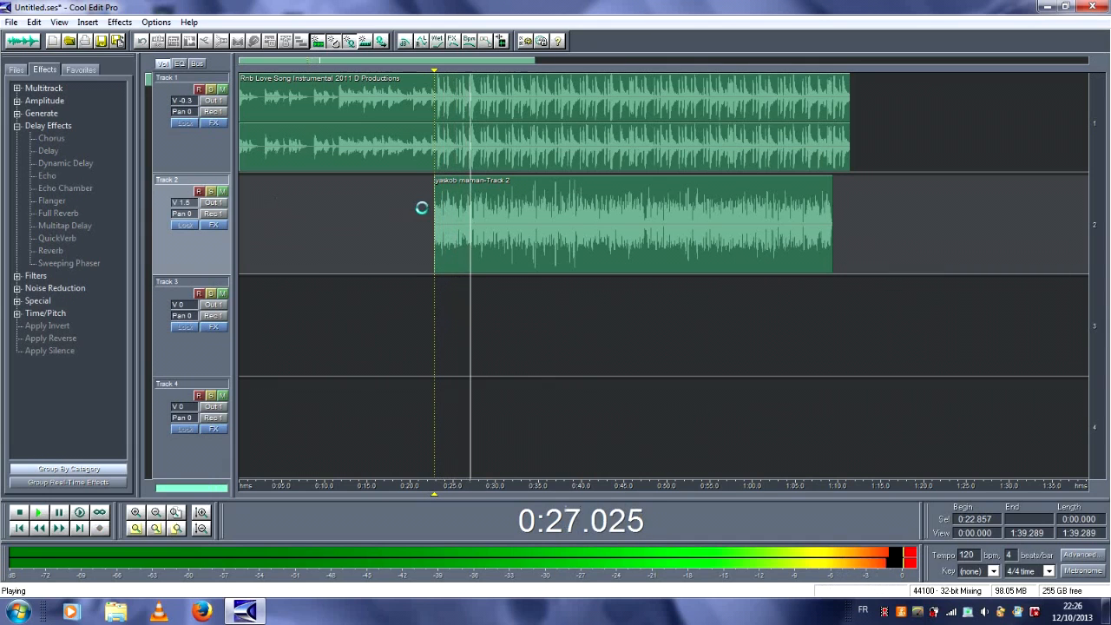
left_click(430, 207)
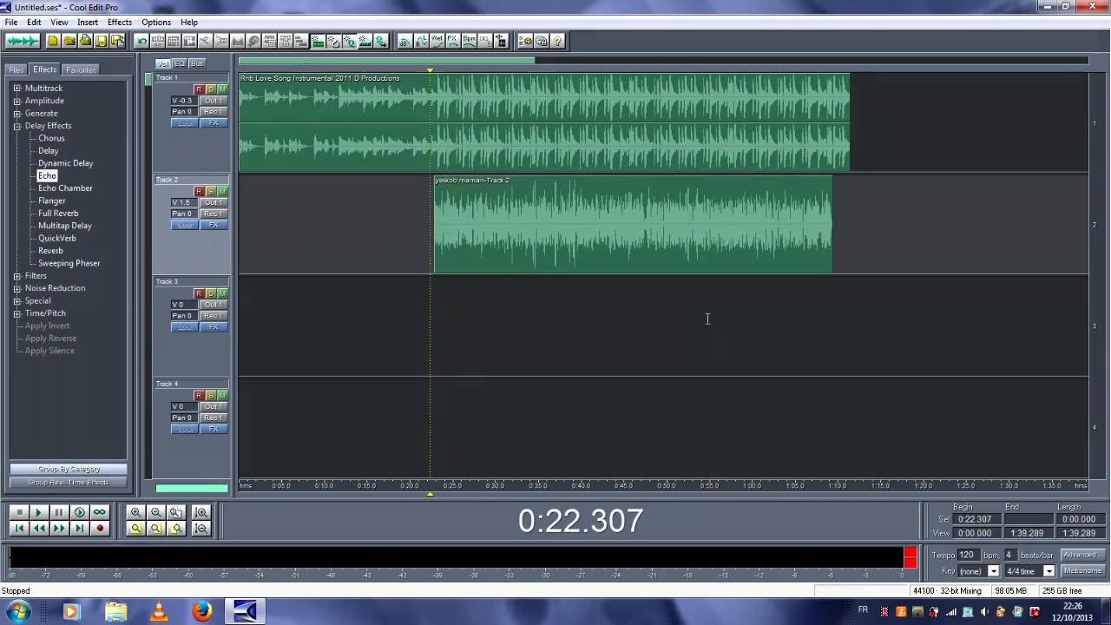